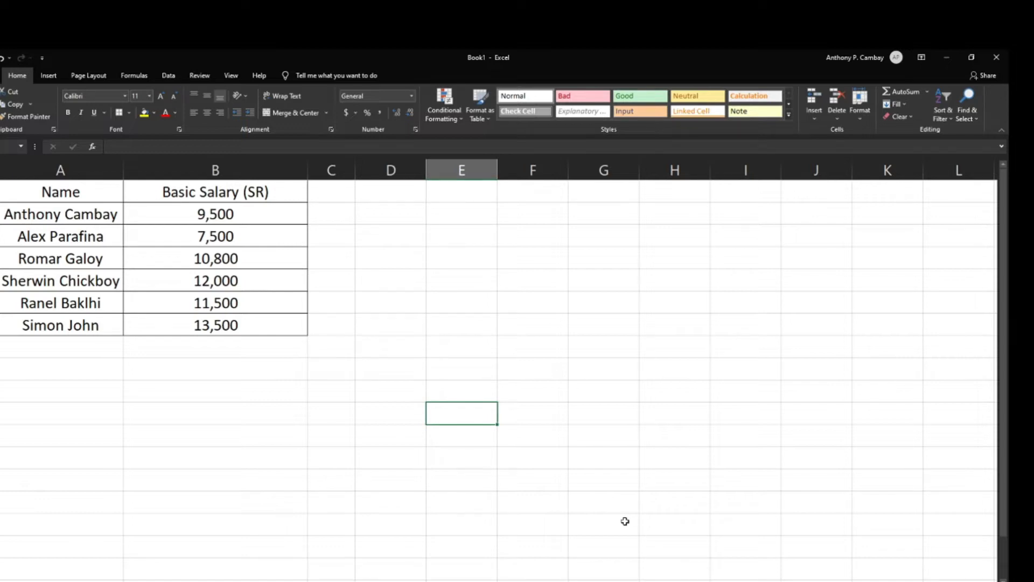
# - Examine the salary table's Name and Basic Salary (SR) headers and its list of employees in A1:B7
pyautogui.moveTo(61, 192); pyautogui.dragTo(173, 343)
pyautogui.moveTo(89, 193); pyautogui.dragTo(199, 189)
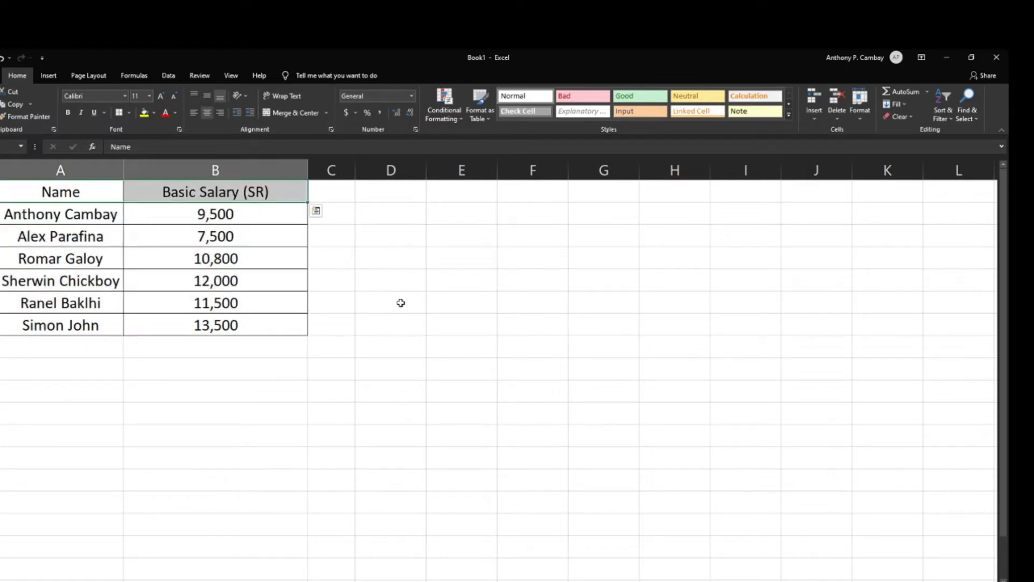
pyautogui.click(154, 196)
pyautogui.moveTo(90, 189); pyautogui.dragTo(218, 323)
pyautogui.moveTo(44, 193); pyautogui.dragTo(223, 330)
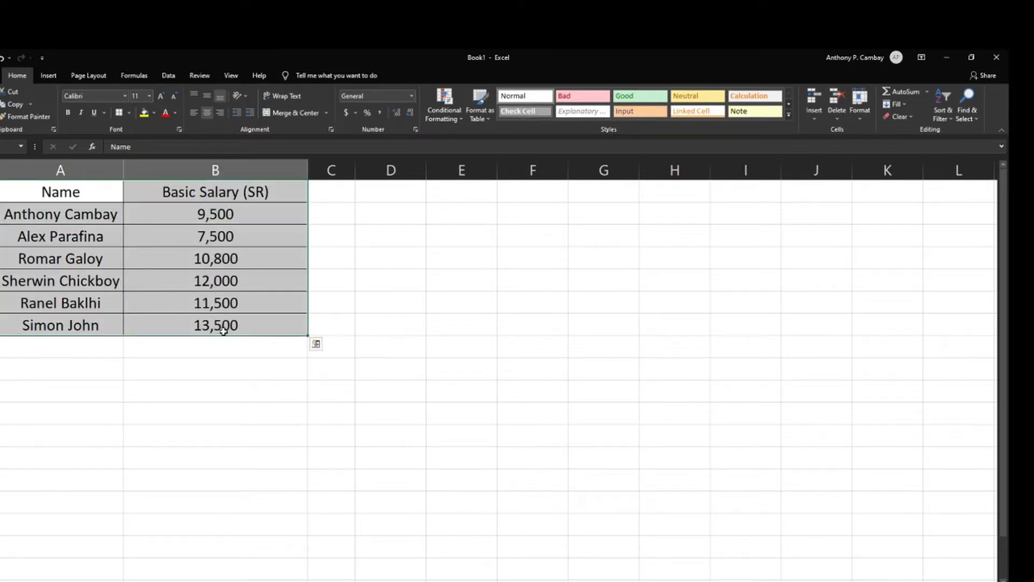
pyautogui.click(446, 257)
pyautogui.moveTo(47, 193); pyautogui.dragTo(65, 323)
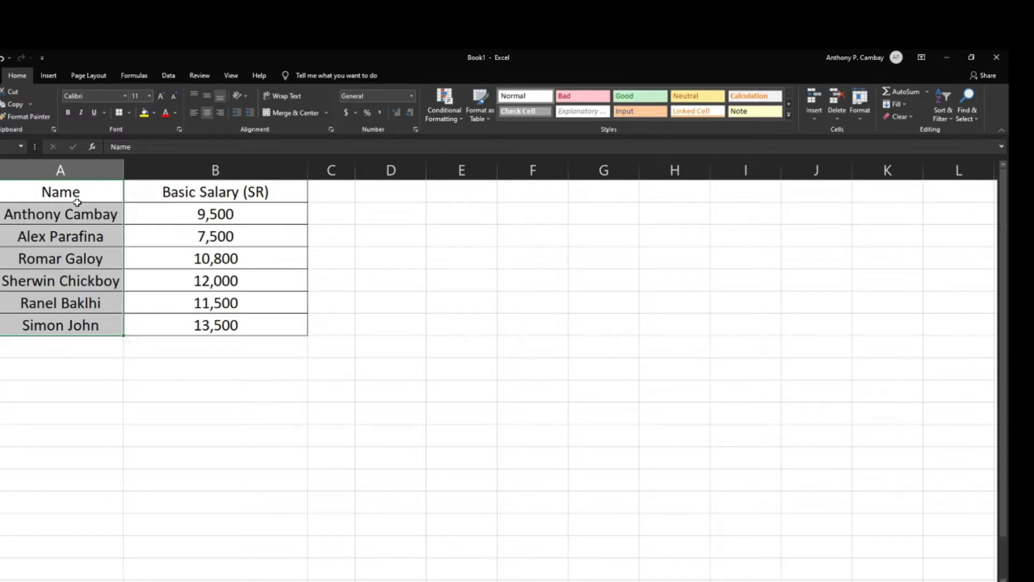
pyautogui.moveTo(76, 201); pyautogui.dragTo(83, 327)
# - Go through each employee's basic salary in B2:B7
pyautogui.click(192, 215)
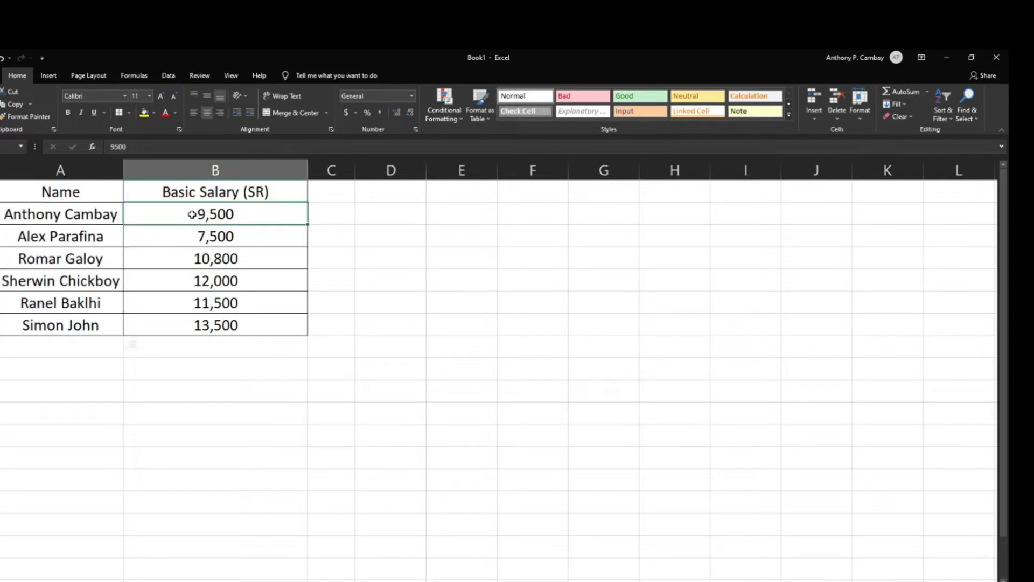
pyautogui.click(254, 244)
pyautogui.click(253, 262)
pyautogui.click(237, 275)
pyautogui.click(261, 299)
pyautogui.click(252, 320)
pyautogui.press('Down')
pyautogui.press('Down')
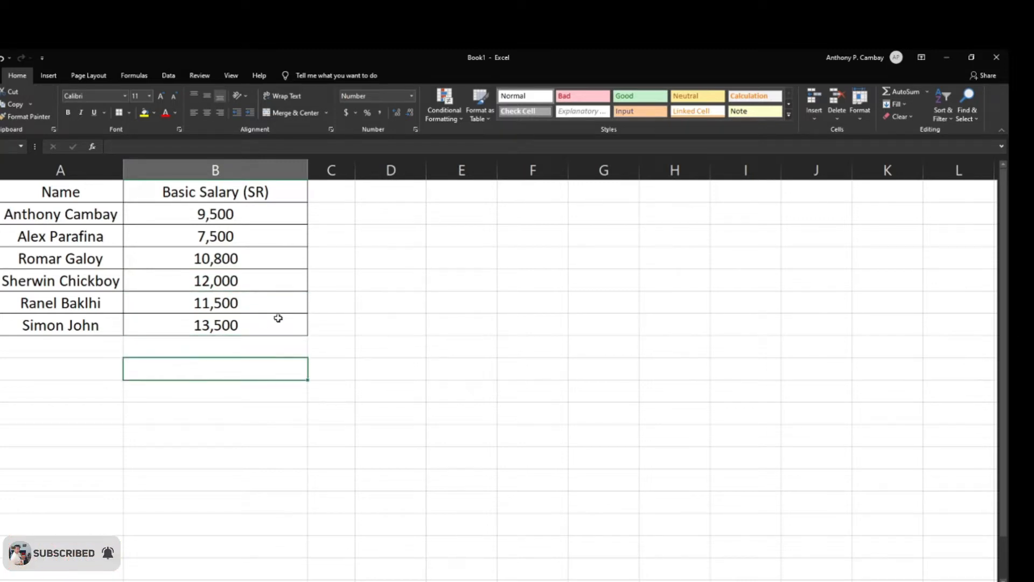
pyautogui.click(230, 214)
pyautogui.moveTo(229, 214); pyautogui.dragTo(222, 323)
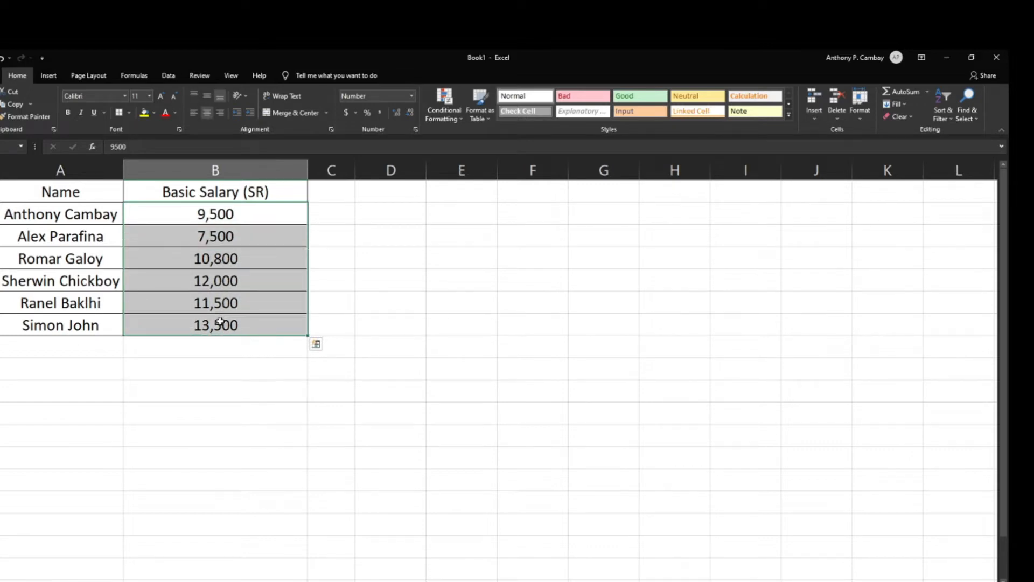
# - Enter 8,000 in cell B9 below the salary table and center it horizontally
pyautogui.click(204, 368)
pyautogui.write('8,000')
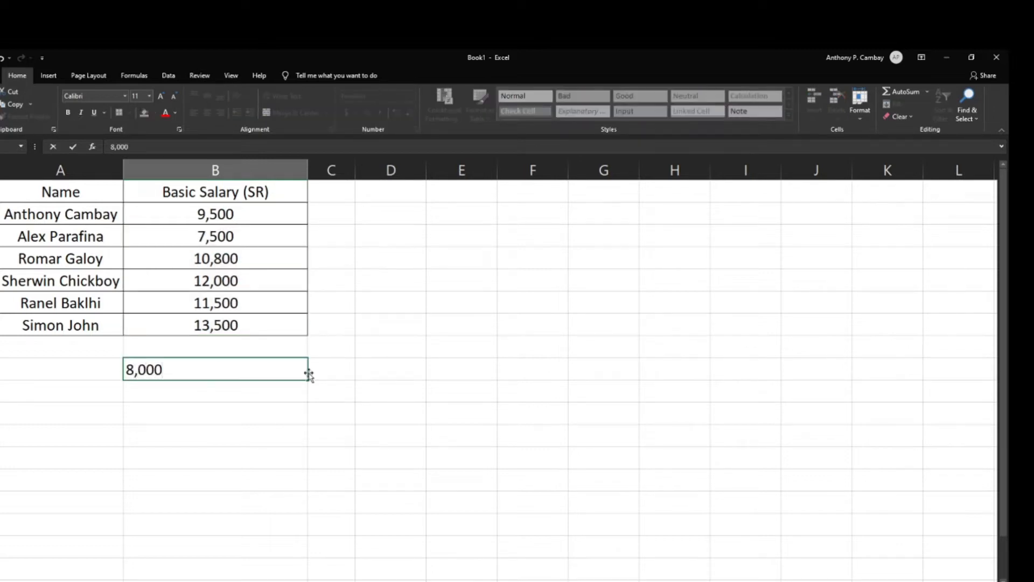
pyautogui.press('Return')
pyautogui.click(301, 370)
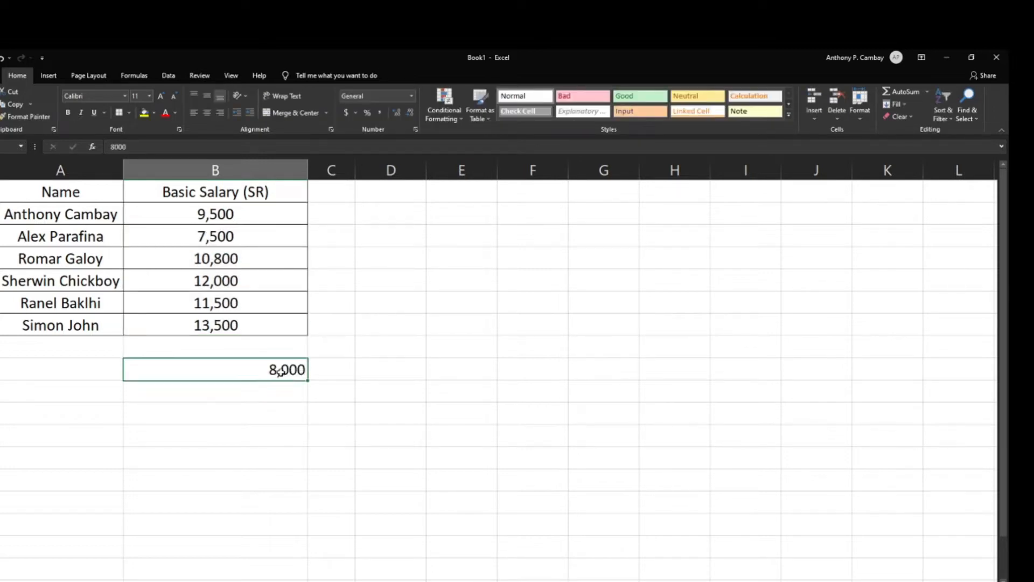
pyautogui.click(205, 115)
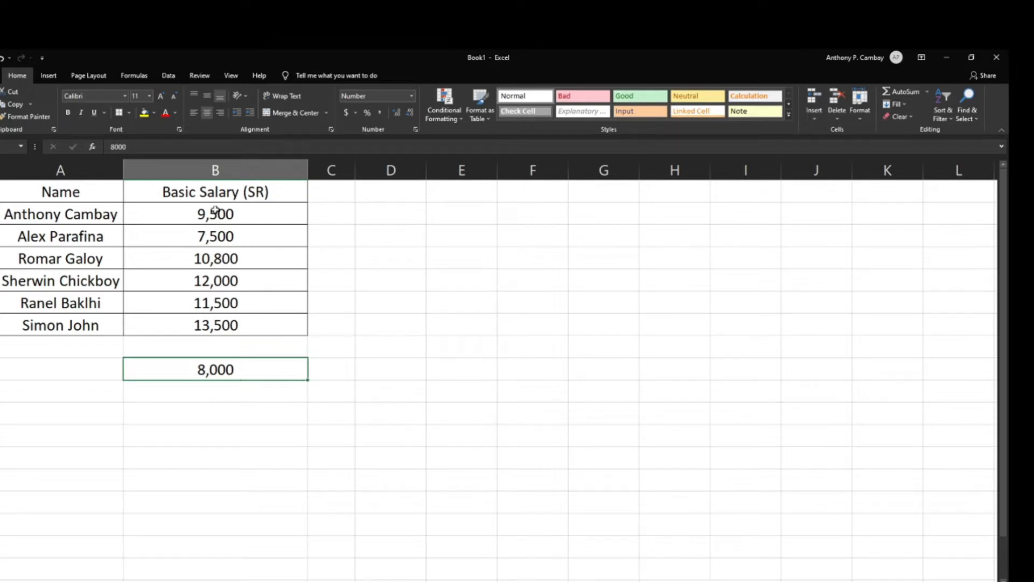
# - Review the employee names and the salaries in B2:B7 against the 8,000 threshold in B9
pyautogui.moveTo(246, 218); pyautogui.dragTo(228, 329)
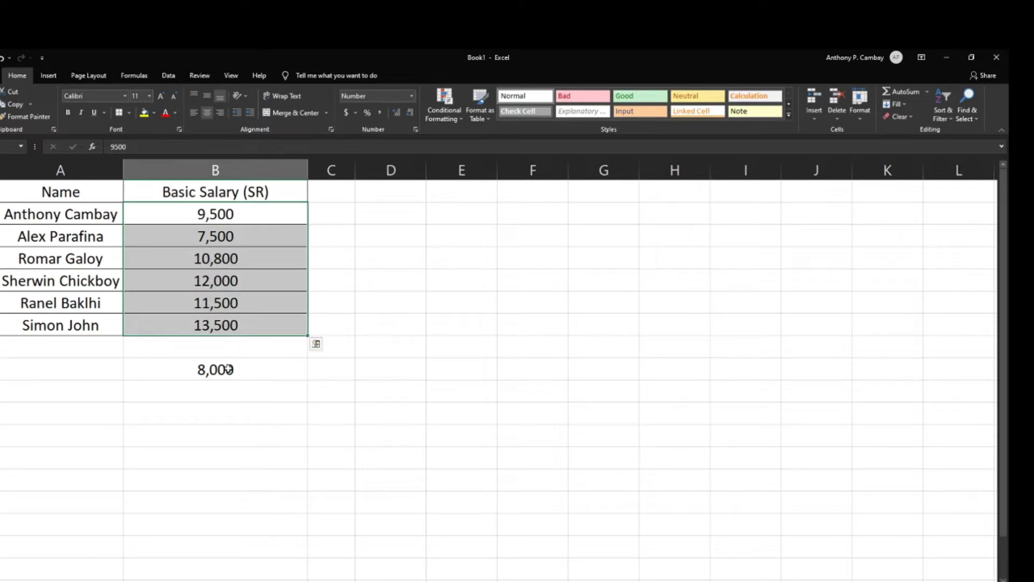
pyautogui.moveTo(224, 213); pyautogui.dragTo(227, 327)
pyautogui.click(221, 370)
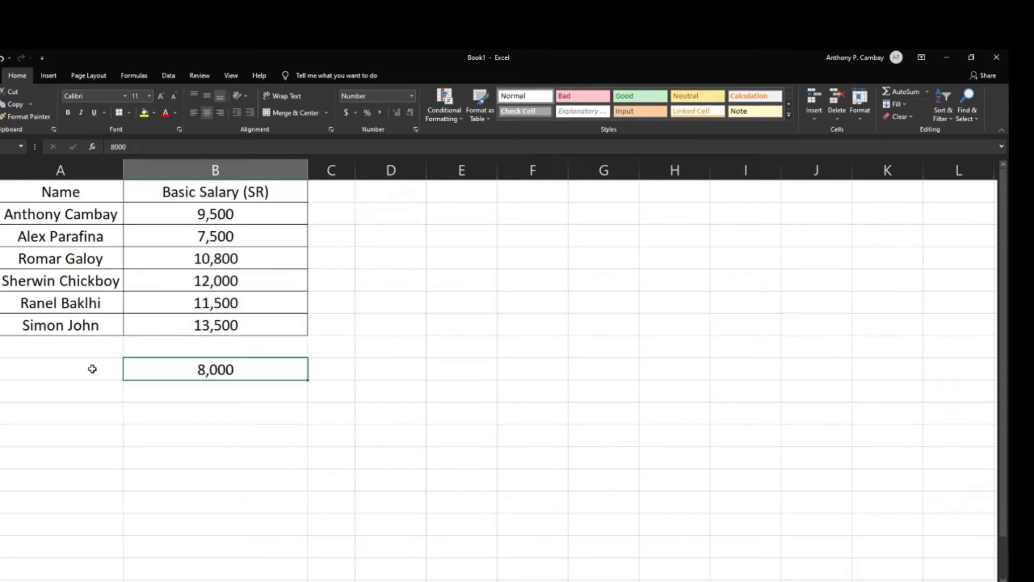
pyautogui.moveTo(101, 210); pyautogui.dragTo(89, 514)
pyautogui.moveTo(235, 214); pyautogui.dragTo(236, 324)
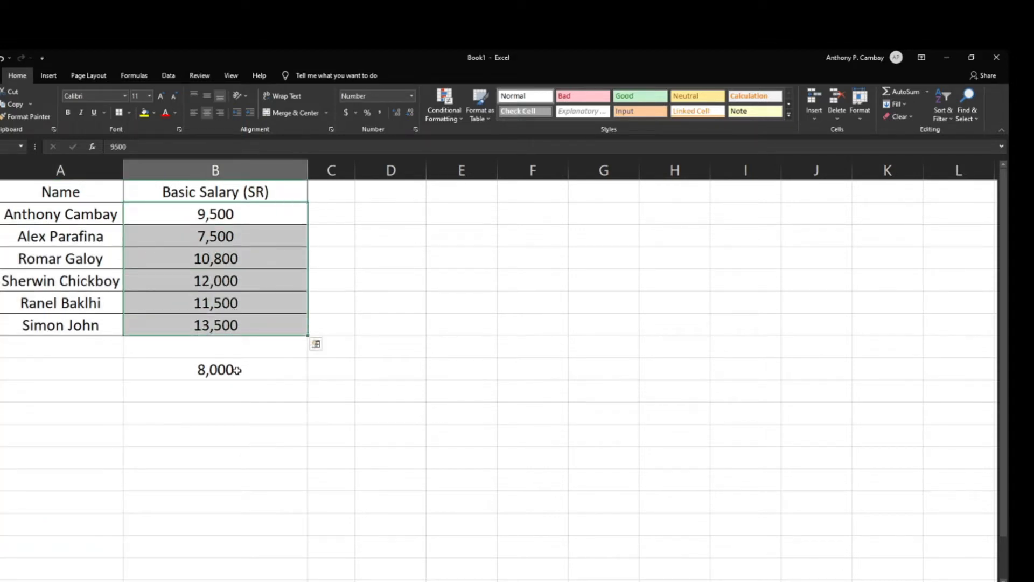
pyautogui.click(237, 370)
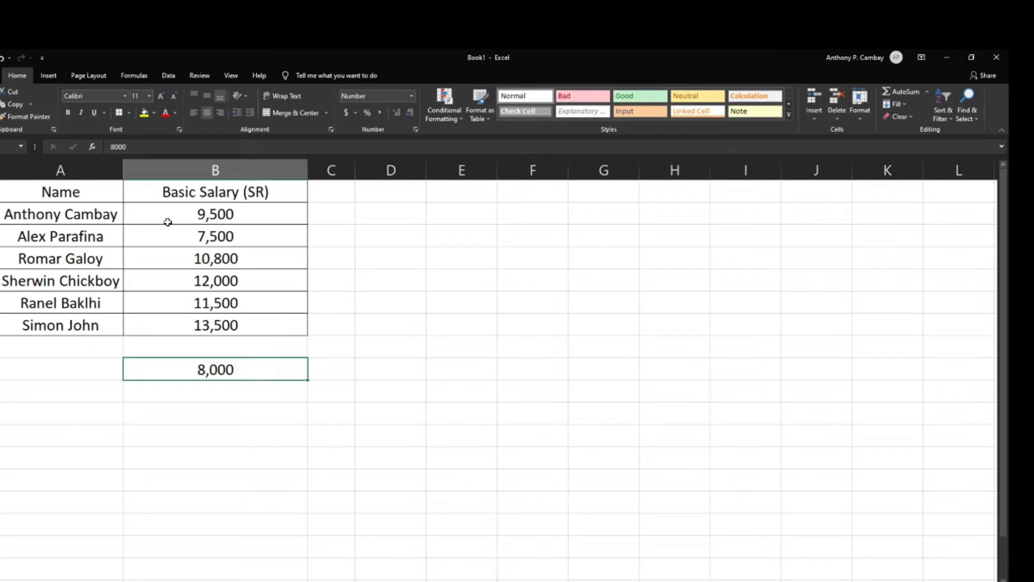
pyautogui.moveTo(78, 212); pyautogui.dragTo(77, 331)
pyautogui.click(295, 374)
pyautogui.click(239, 216)
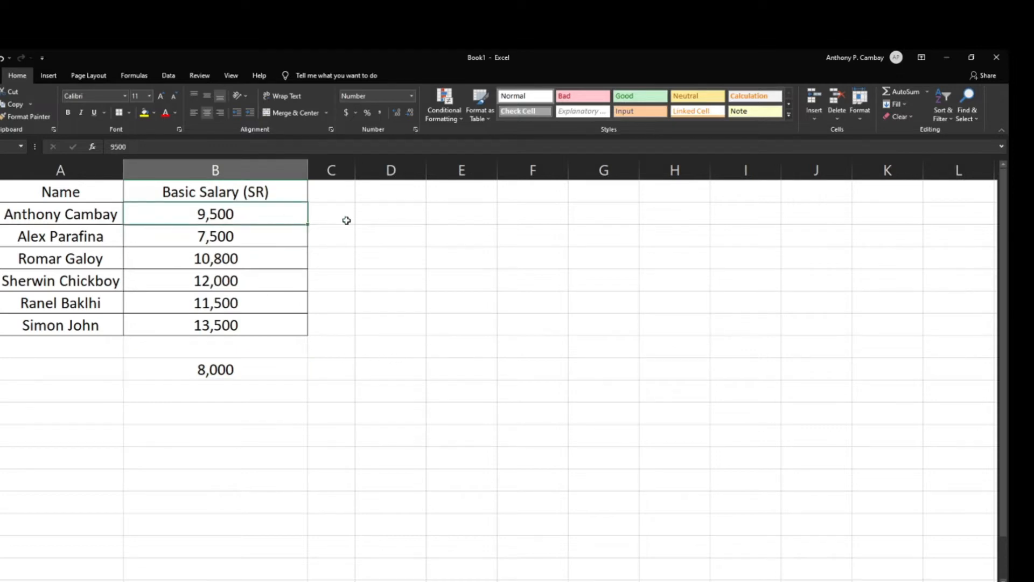
# - Widen the empty column C beside the salary column slightly
pyautogui.click(335, 213)
pyautogui.moveTo(355, 170); pyautogui.dragTo(383, 170)
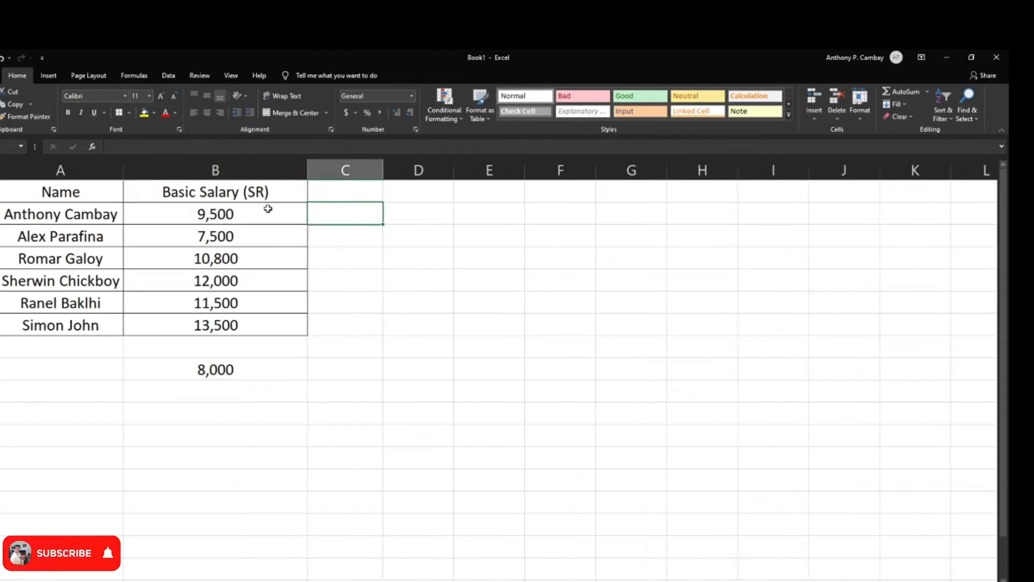
# - Compare the first salary in B2 with the threshold in B9 and look over the Name column below the list
pyautogui.click(274, 213)
pyautogui.click(245, 376)
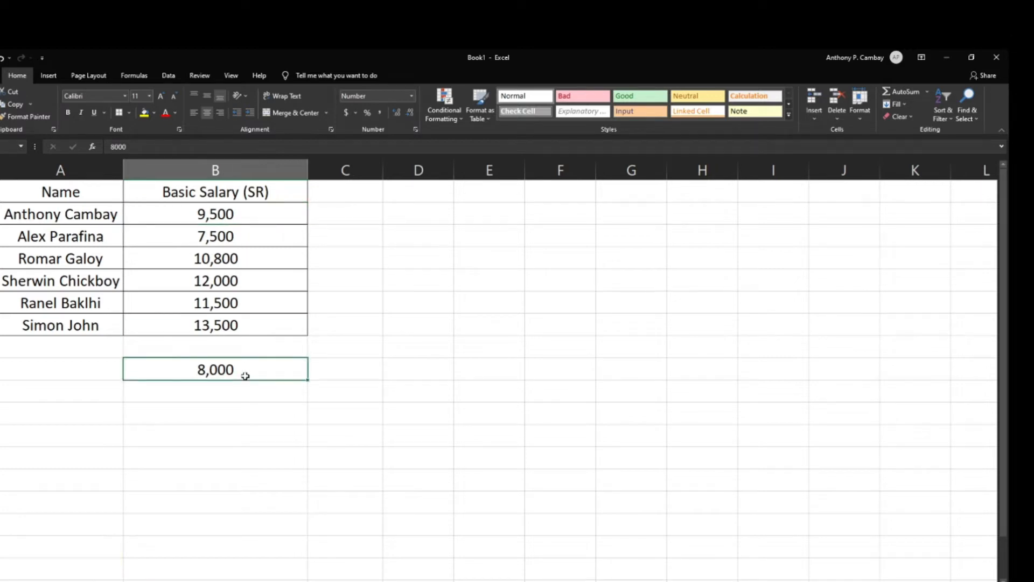
pyautogui.click(255, 214)
pyautogui.moveTo(255, 214); pyautogui.dragTo(230, 477)
pyautogui.click(239, 370)
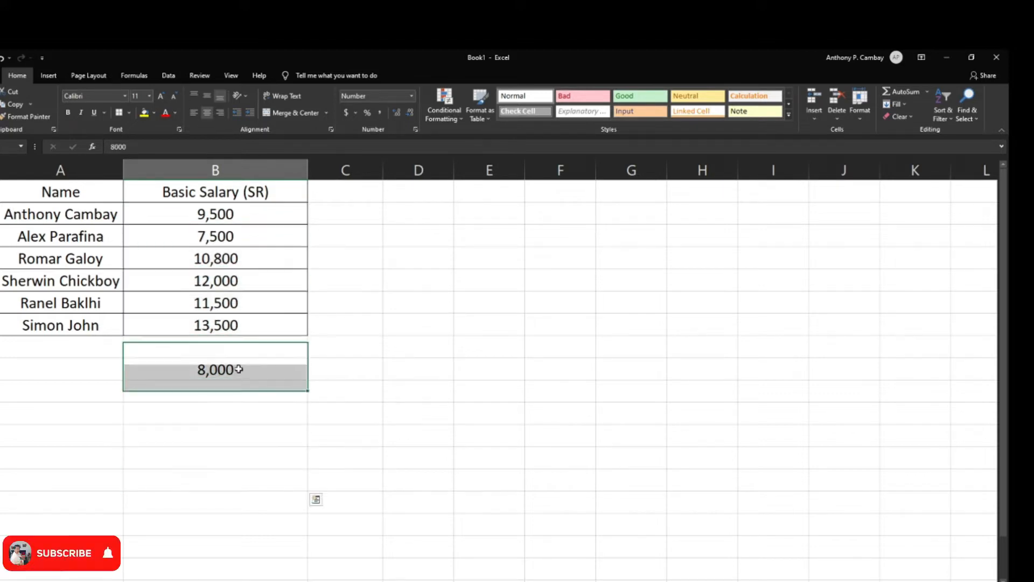
pyautogui.click(24, 221)
pyautogui.moveTo(40, 237); pyautogui.dragTo(120, 558)
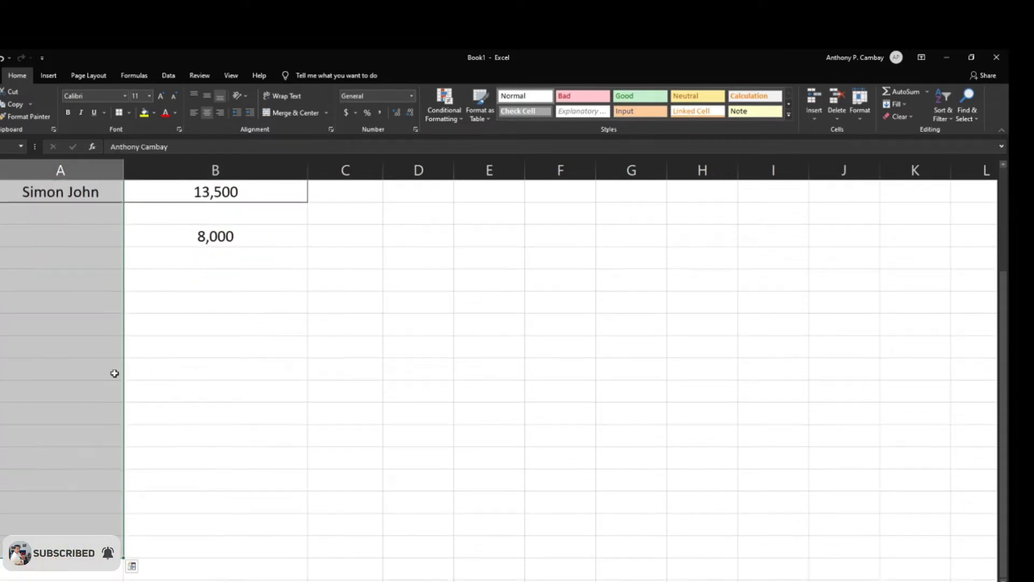
pyautogui.scroll(2, 236, 323)
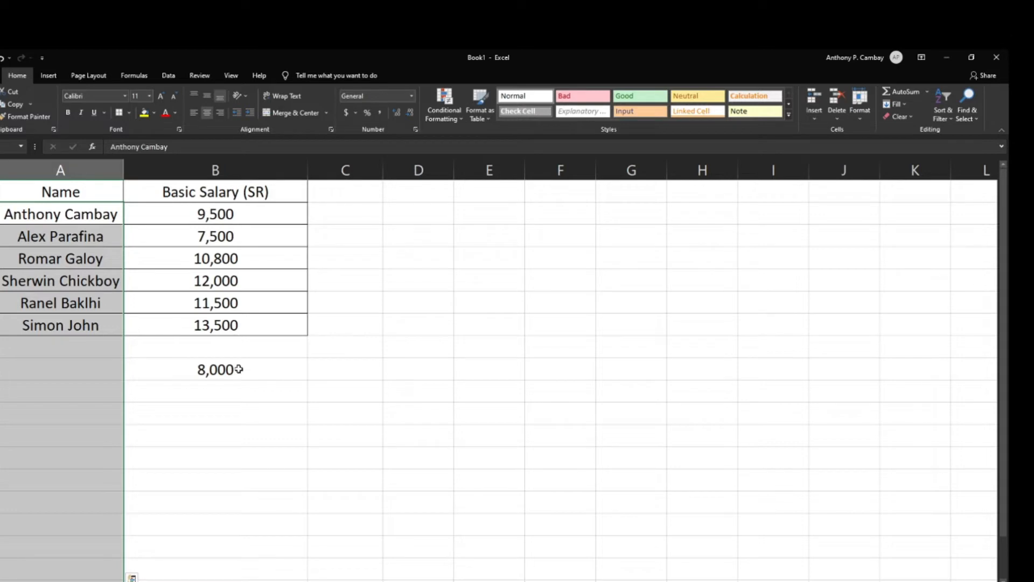
pyautogui.moveTo(247, 217); pyautogui.dragTo(329, 218)
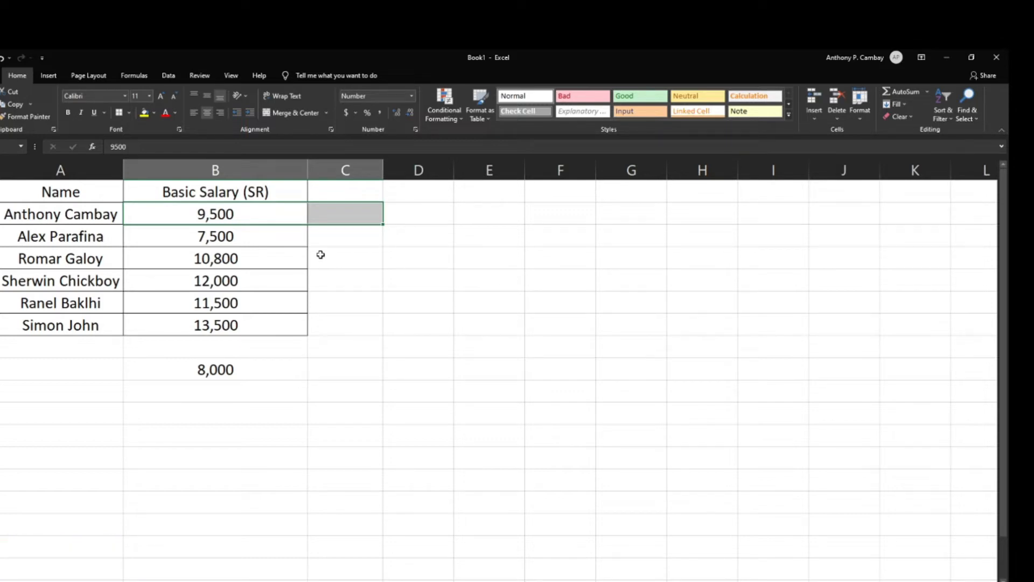
pyautogui.moveTo(75, 218); pyautogui.dragTo(64, 491)
pyautogui.scroll(5, 64, 491)
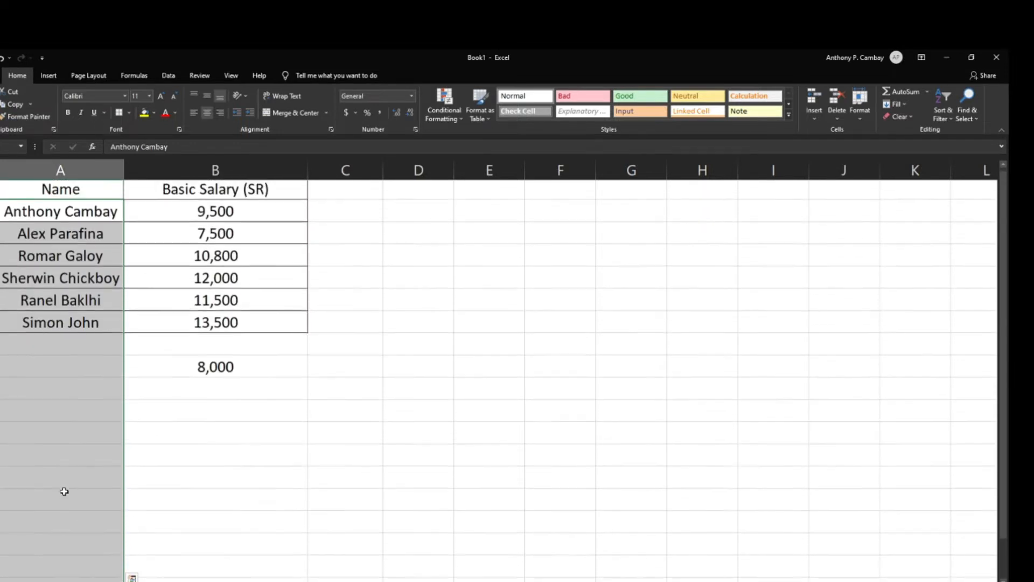
# - Widen column C further, to about the width of the Basic Salary column
pyautogui.click(345, 219)
pyautogui.moveTo(383, 170); pyautogui.dragTo(485, 170)
pyautogui.doubleClick(418, 209)
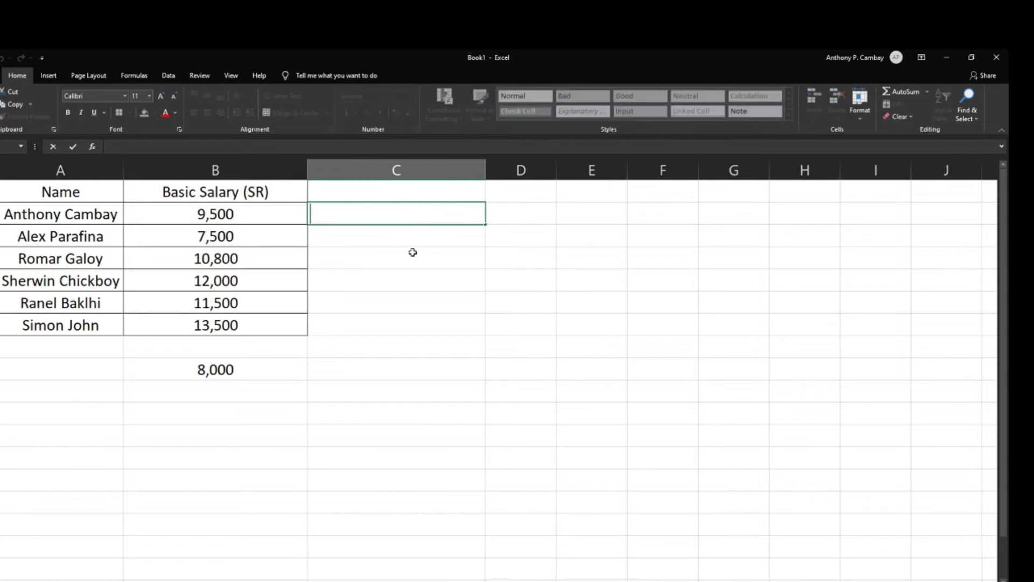
pyautogui.press('Escape')
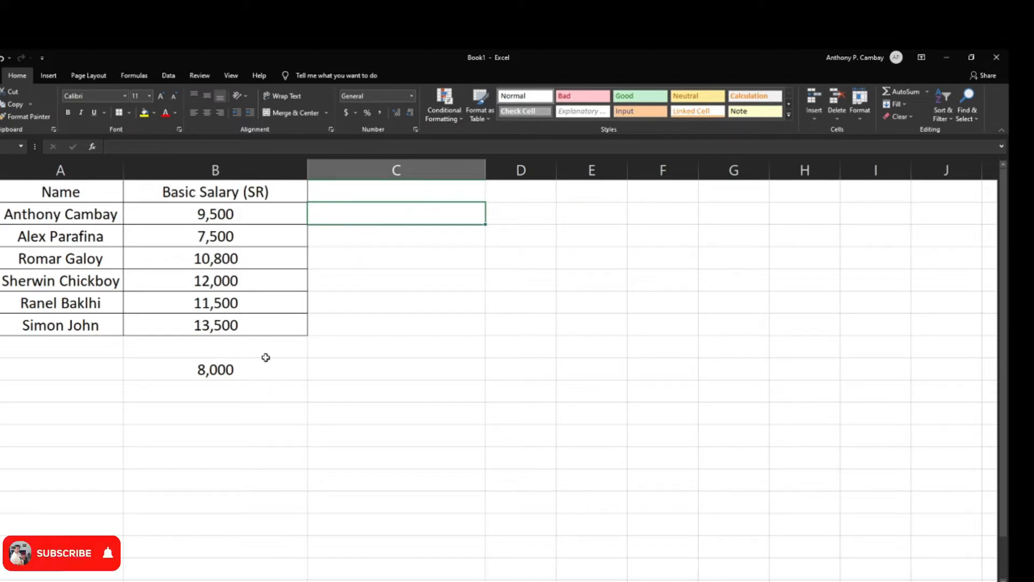
# - Add the heading Remarks in cell C1 next to Basic Salary (SR)
pyautogui.click(217, 369)
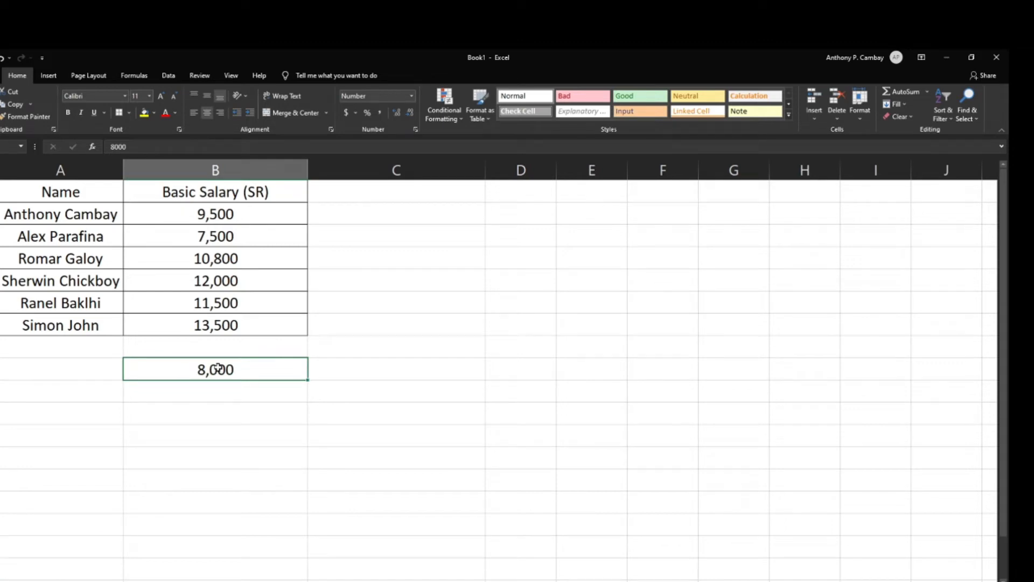
pyautogui.click(342, 211)
pyautogui.click(361, 189)
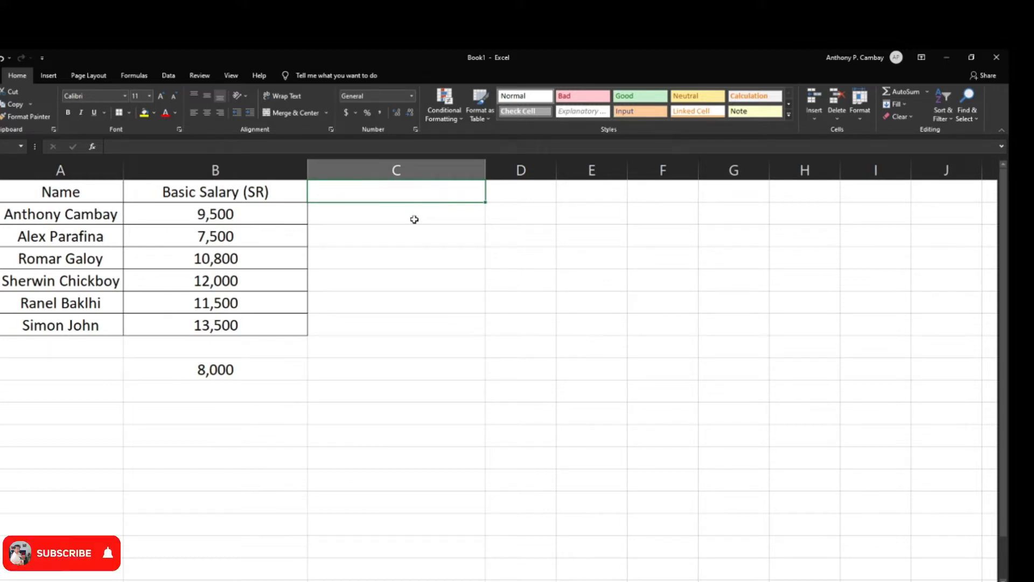
pyautogui.write('Rem')
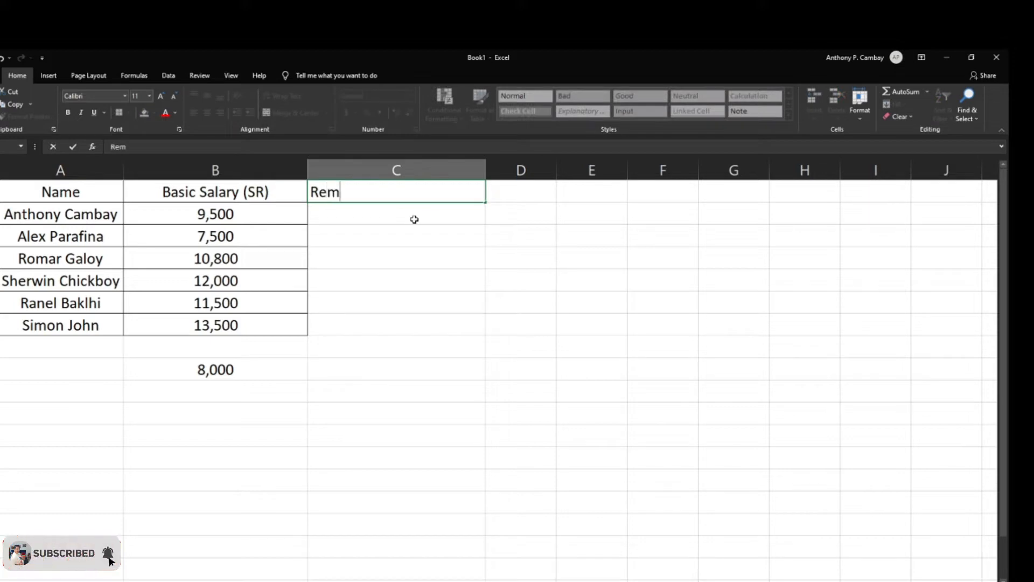
pyautogui.write('arks')
pyautogui.press('Return')
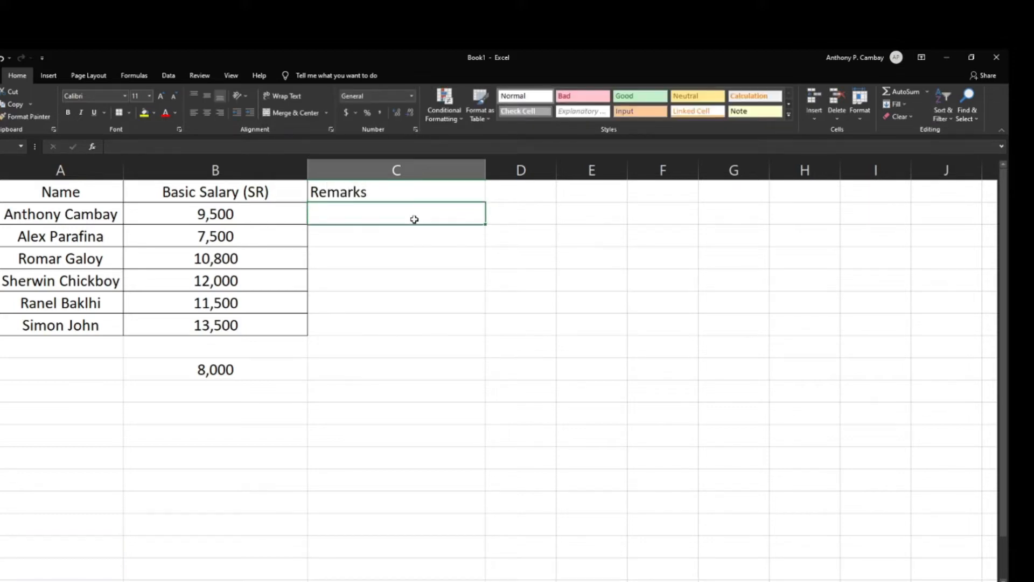
# - Step down through the Basic Salary (SR) values and return to the first salary in B2
pyautogui.press('Left')
pyautogui.press('Down')
pyautogui.press('Down')
pyautogui.press('Down')
pyautogui.press('Down')
pyautogui.press('Down')
pyautogui.press('Down')
pyautogui.press('Up')
pyautogui.press('Up')
pyautogui.hotkey('ctrl', 'Up')
pyautogui.press('Down')
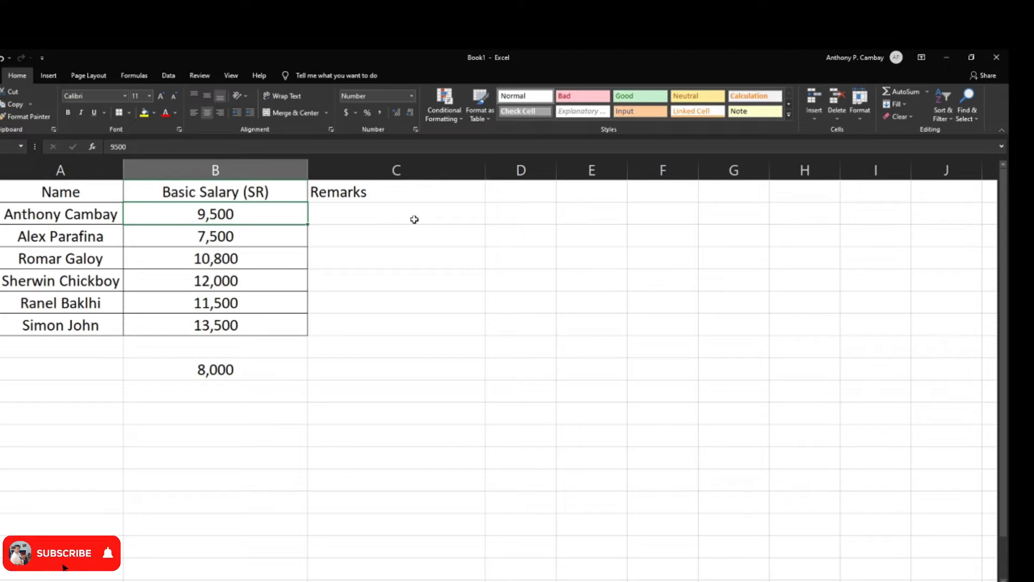
# - Enter a formula in C2 testing whether B2 is at least B9, accepting the corrected form =B2>=B9
pyautogui.click(415, 219)
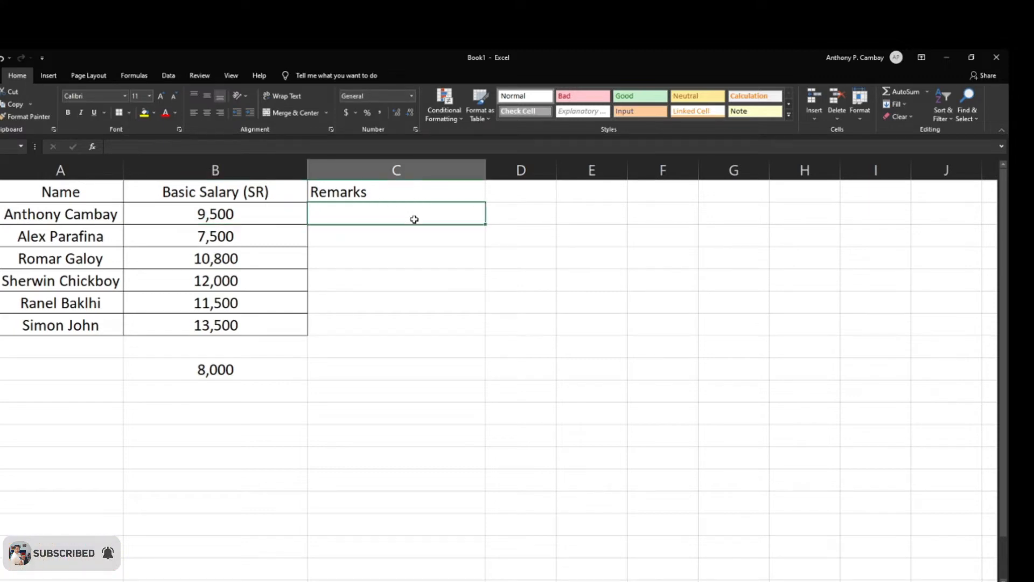
pyautogui.write('=')
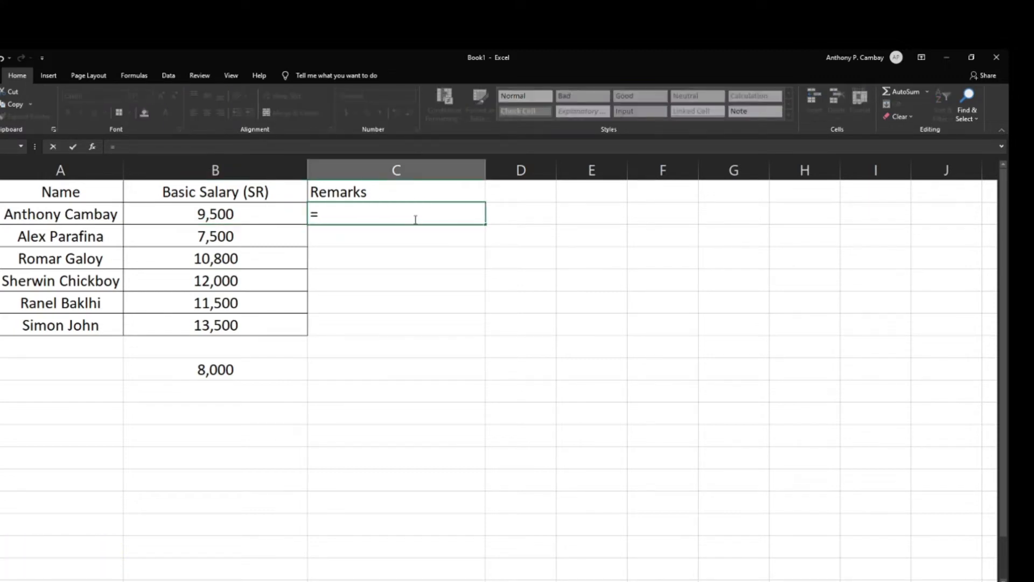
pyautogui.press('Left')
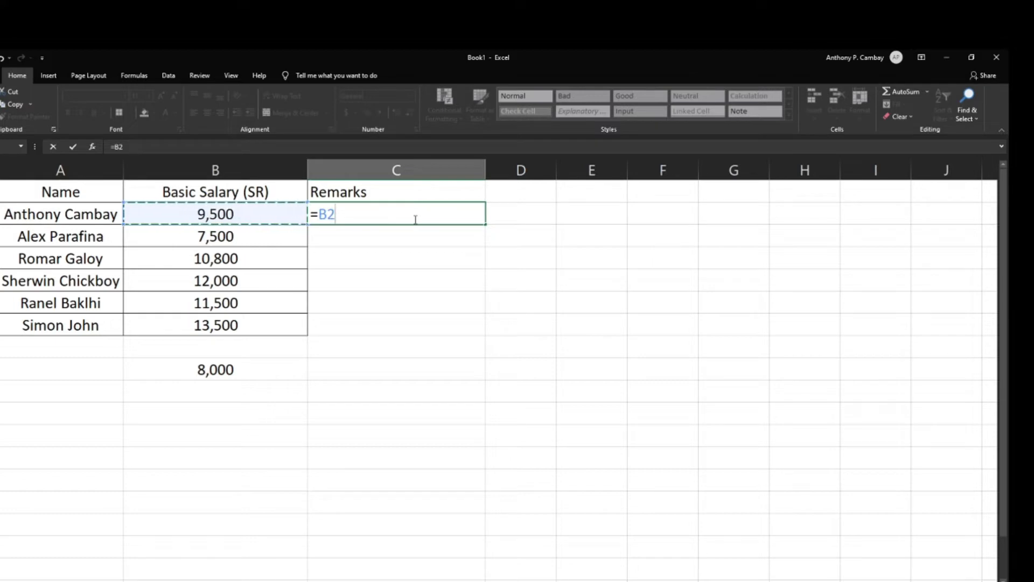
pyautogui.write('=>')
pyautogui.click(258, 371)
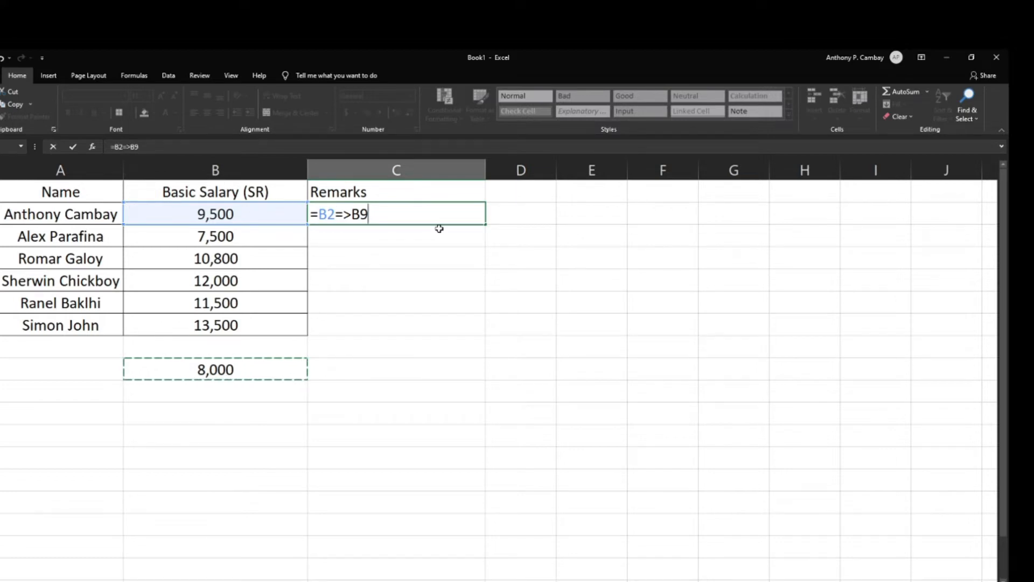
pyautogui.press('Return')
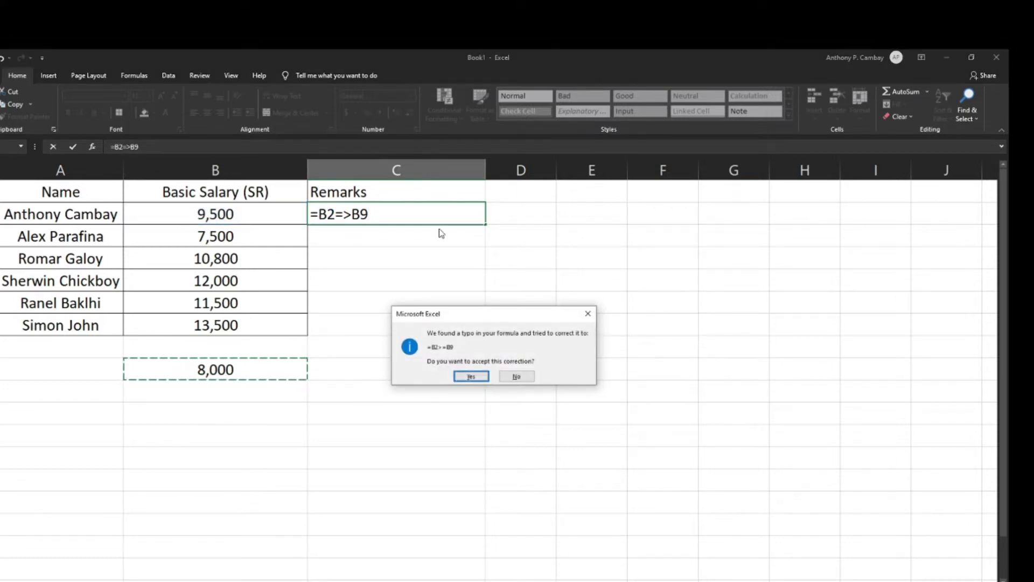
pyautogui.press('Return')
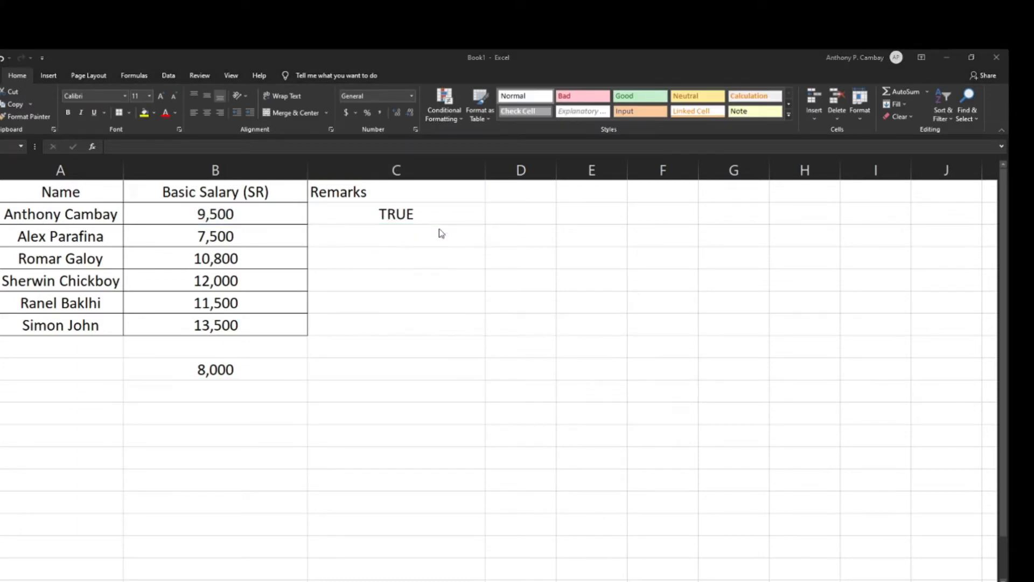
# - Centre the contents of column C and apply outline and inside borders to the whole table, A1:C7
pyautogui.click(425, 162)
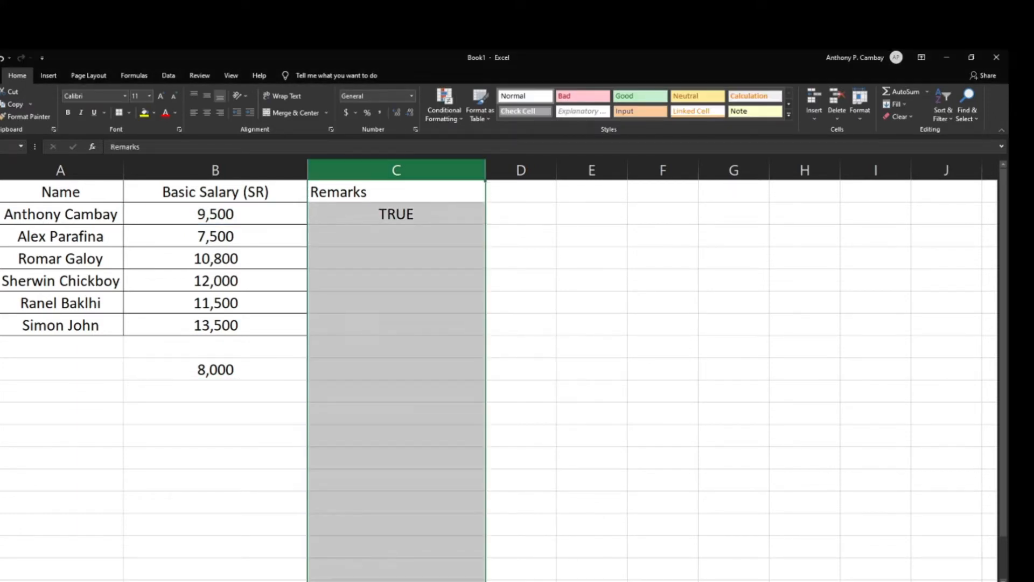
pyautogui.click(206, 112)
pyautogui.moveTo(60, 191); pyautogui.dragTo(385, 320)
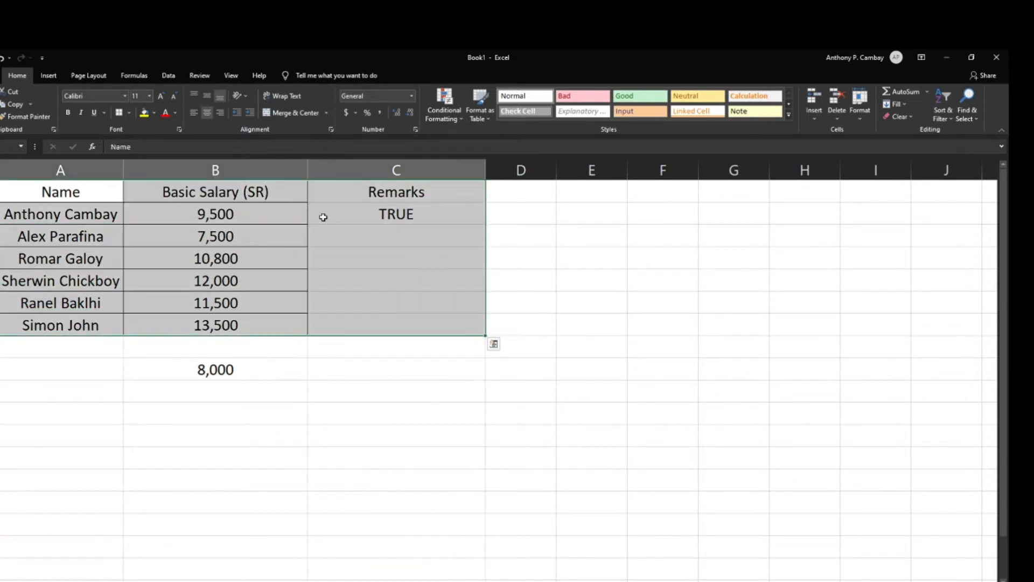
pyautogui.rightClick(324, 215)
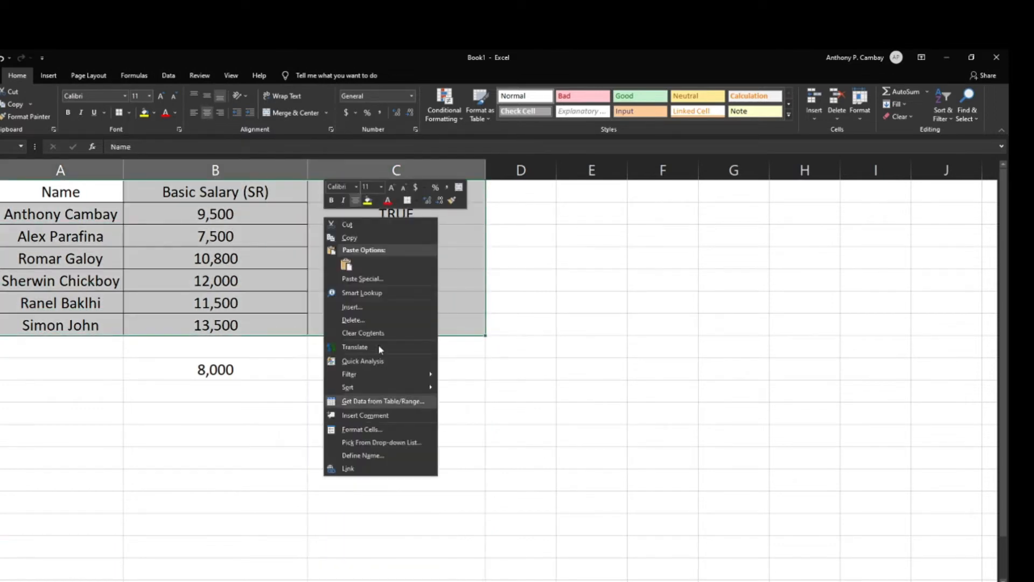
pyautogui.click(376, 430)
pyautogui.click(351, 315)
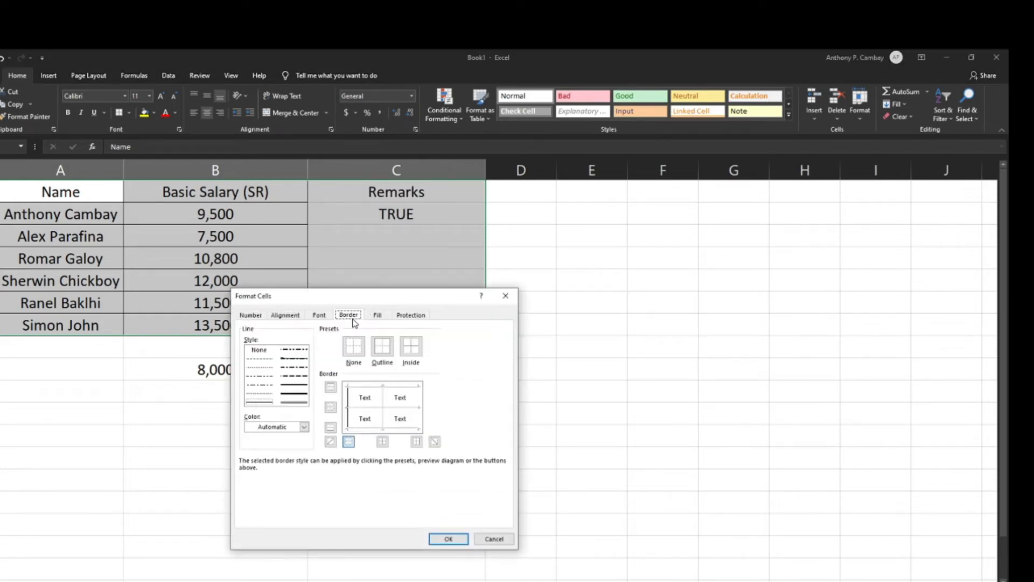
pyautogui.click(381, 345)
pyautogui.click(410, 346)
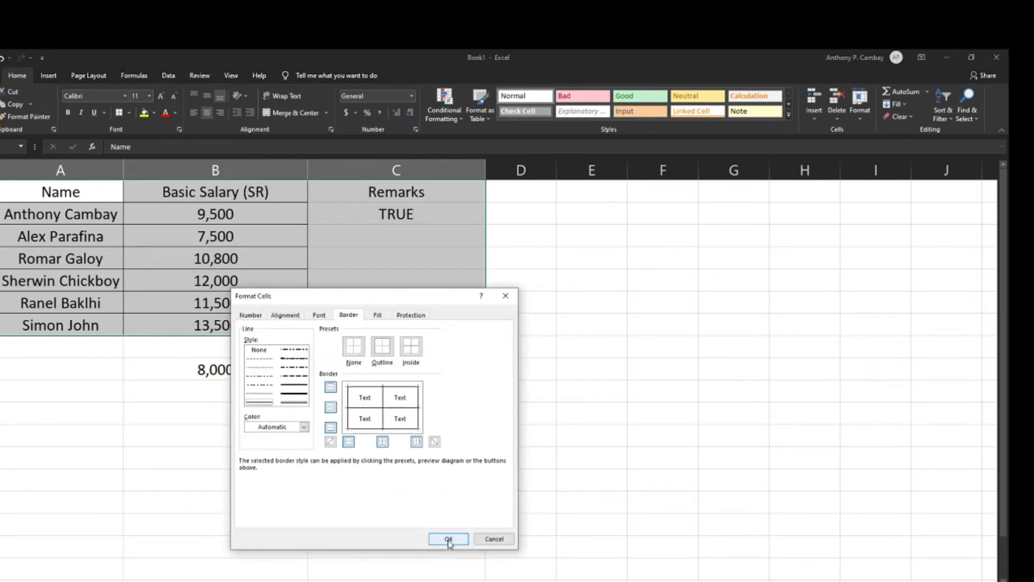
pyautogui.click(449, 539)
# - Hide the worksheet gridlines and return to the empty Remarks cell C3
pyautogui.click(383, 370)
pyautogui.hotkey('ctrl', 'a')
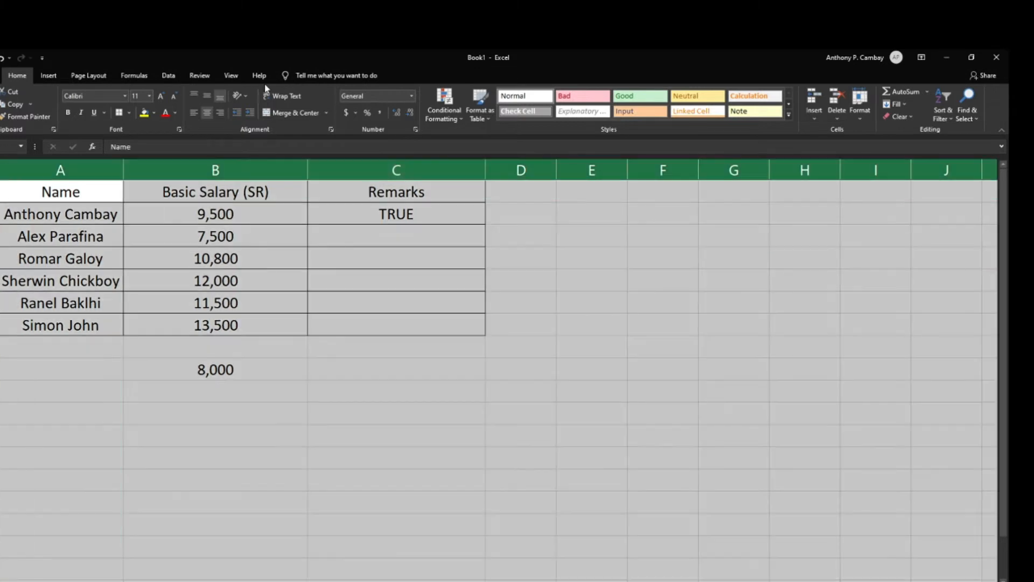
pyautogui.click(231, 75)
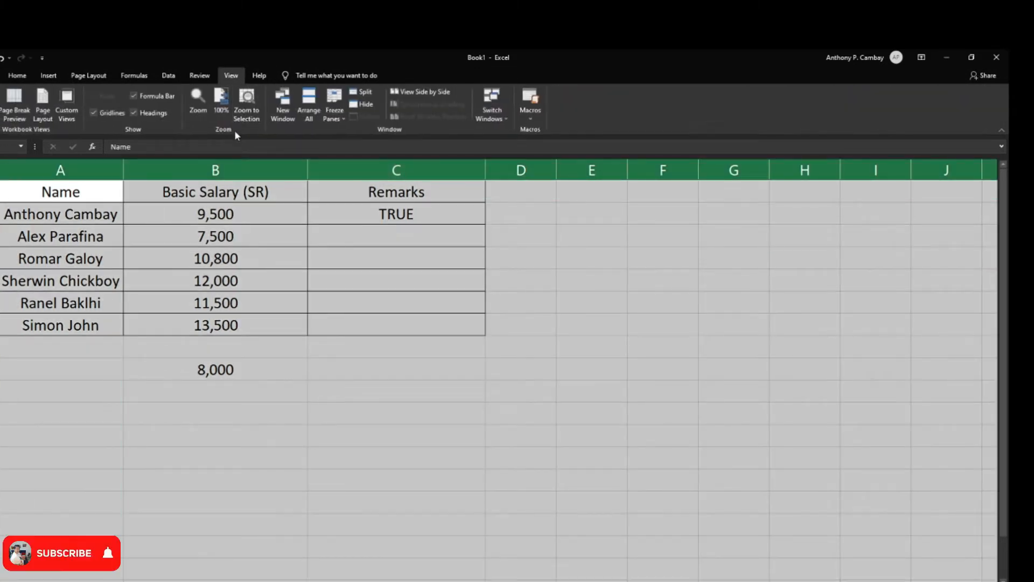
pyautogui.click(93, 111)
pyautogui.click(348, 226)
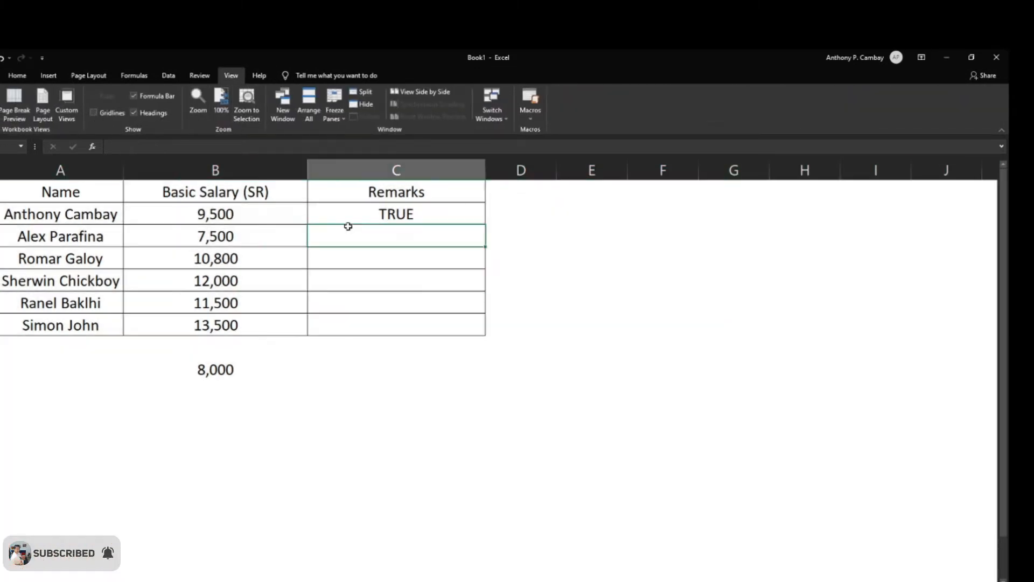
# - Examine the first employee's row, the Name and Basic Salary (SR) columns, and the Remarks cells still without a formula
pyautogui.click(351, 211)
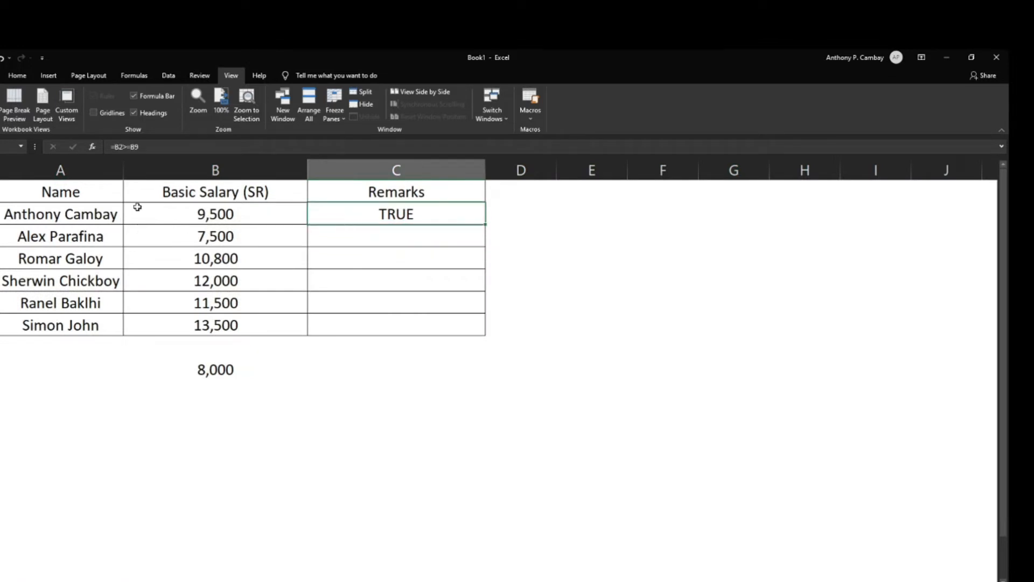
pyautogui.moveTo(77, 217); pyautogui.dragTo(380, 214)
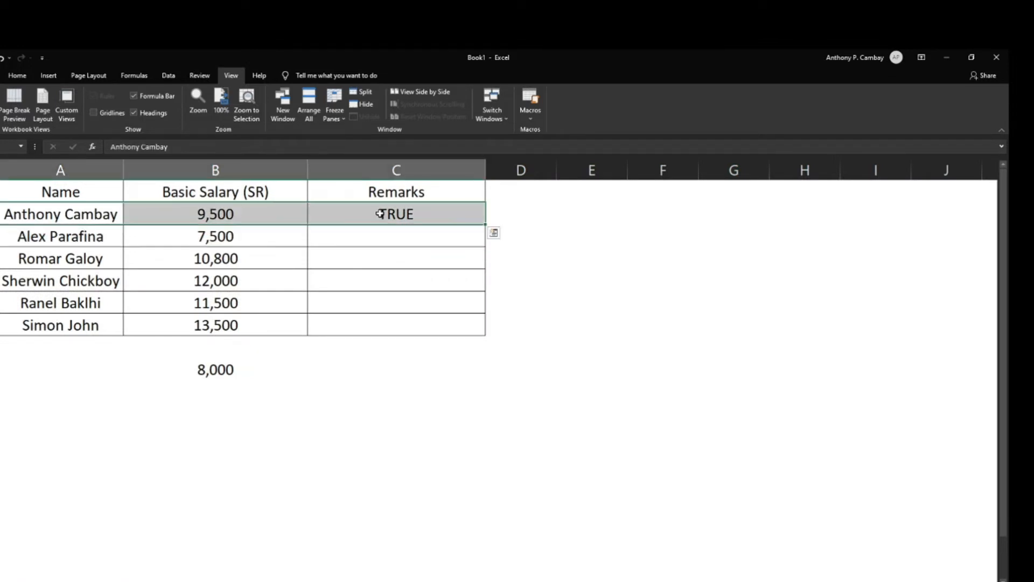
pyautogui.click(356, 214)
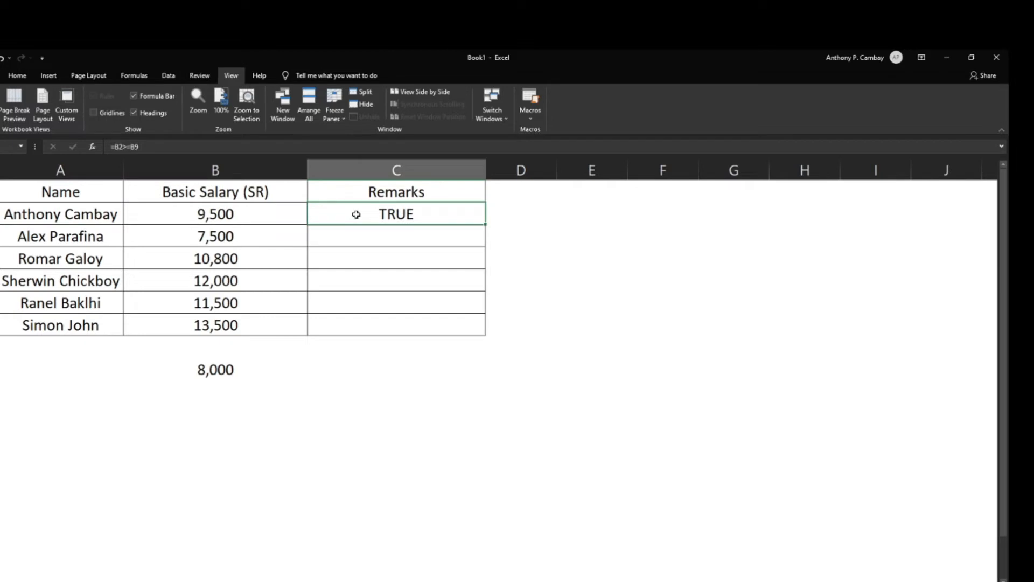
pyautogui.click(356, 231)
pyautogui.click(343, 255)
pyautogui.click(357, 214)
pyautogui.moveTo(56, 215); pyautogui.dragTo(50, 345)
pyautogui.moveTo(47, 389); pyautogui.dragTo(41, 555)
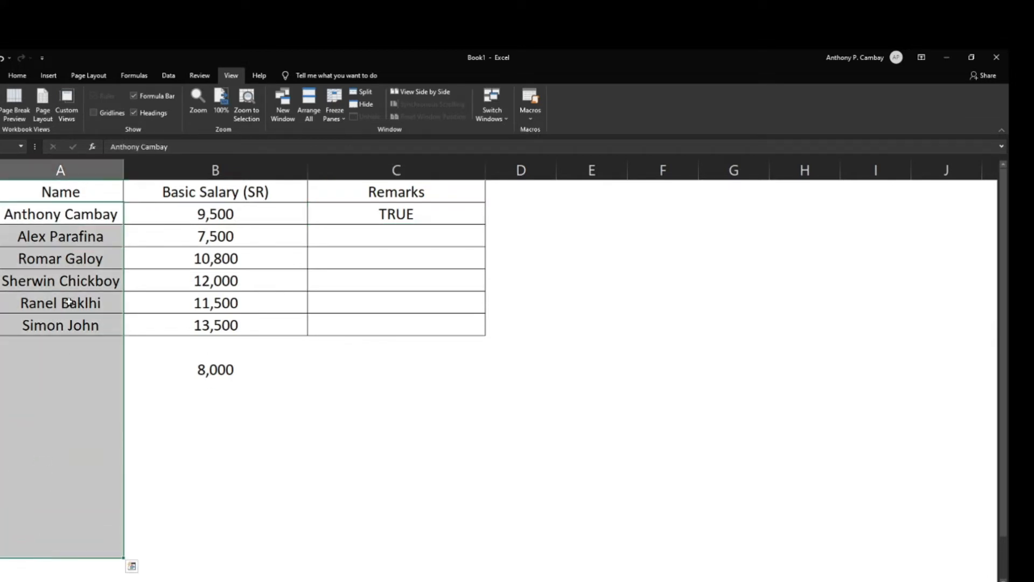
pyautogui.moveTo(81, 214); pyautogui.dragTo(81, 558)
pyautogui.moveTo(243, 186); pyautogui.dragTo(264, 483)
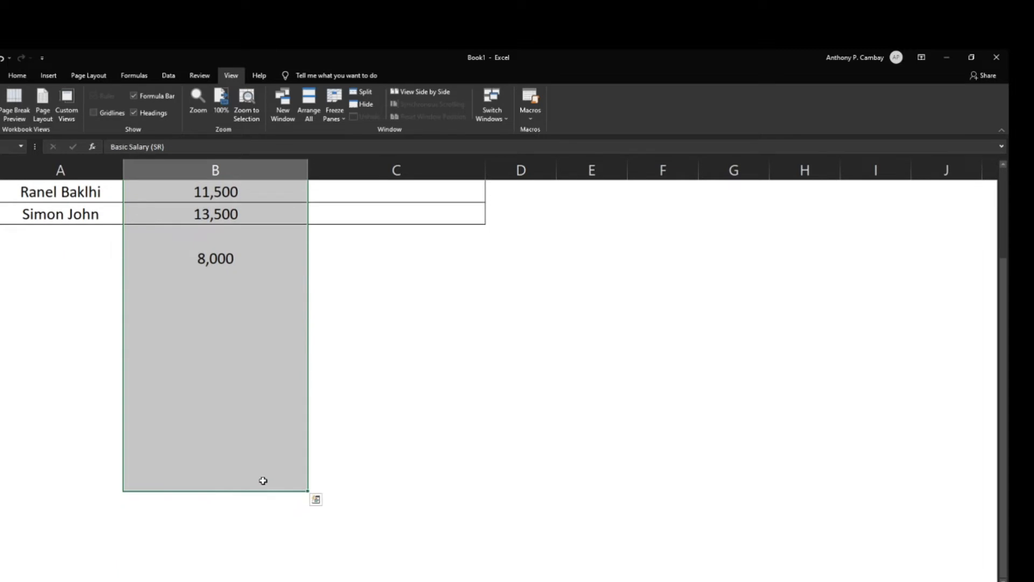
pyautogui.scroll(2, 215, 486)
pyautogui.click(396, 237)
pyautogui.click(397, 259)
pyautogui.click(396, 280)
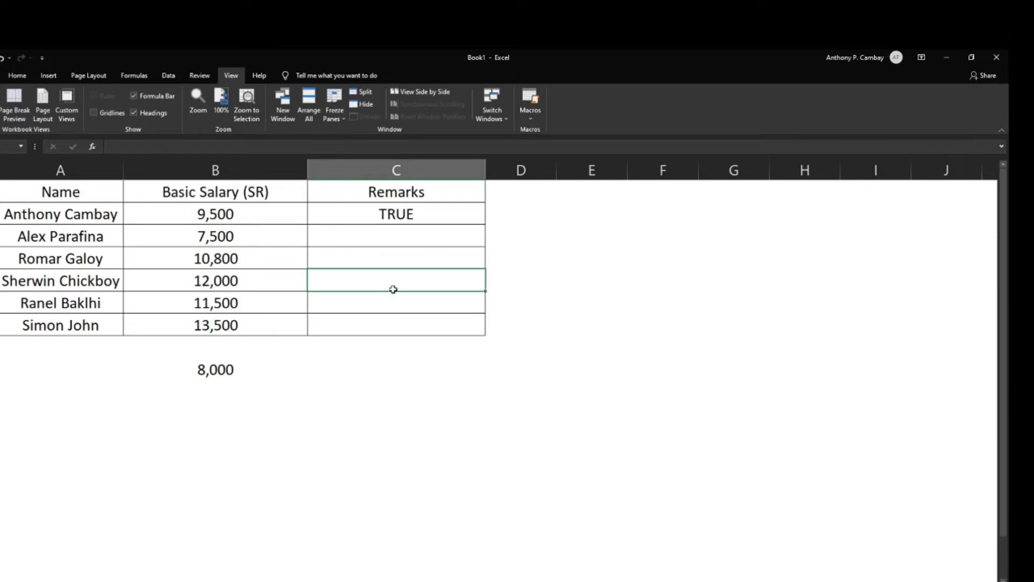
# - Compare the formula in C2 with the salary in B2 and the threshold in B9
pyautogui.click(390, 213)
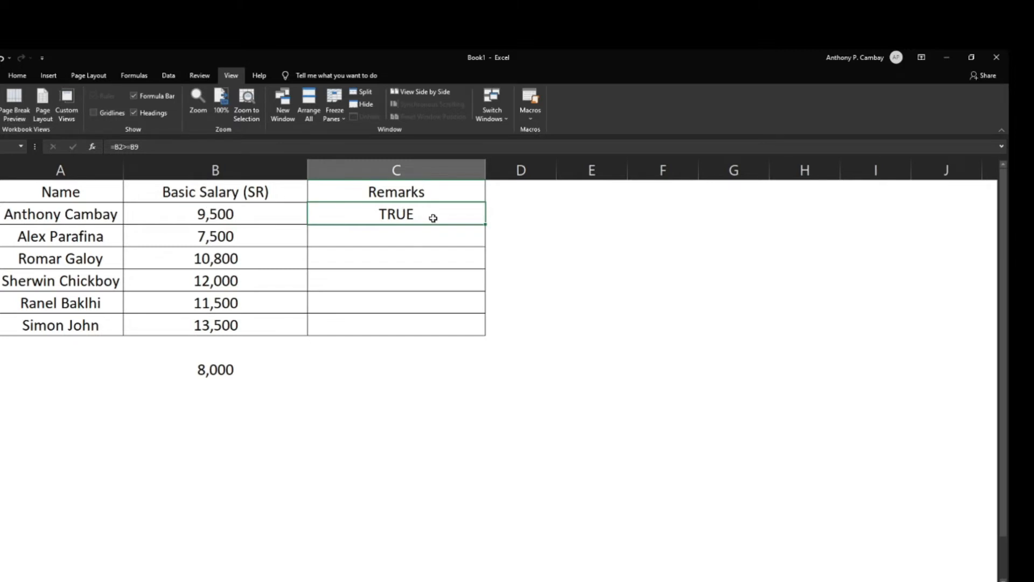
pyautogui.click(251, 218)
pyautogui.click(200, 368)
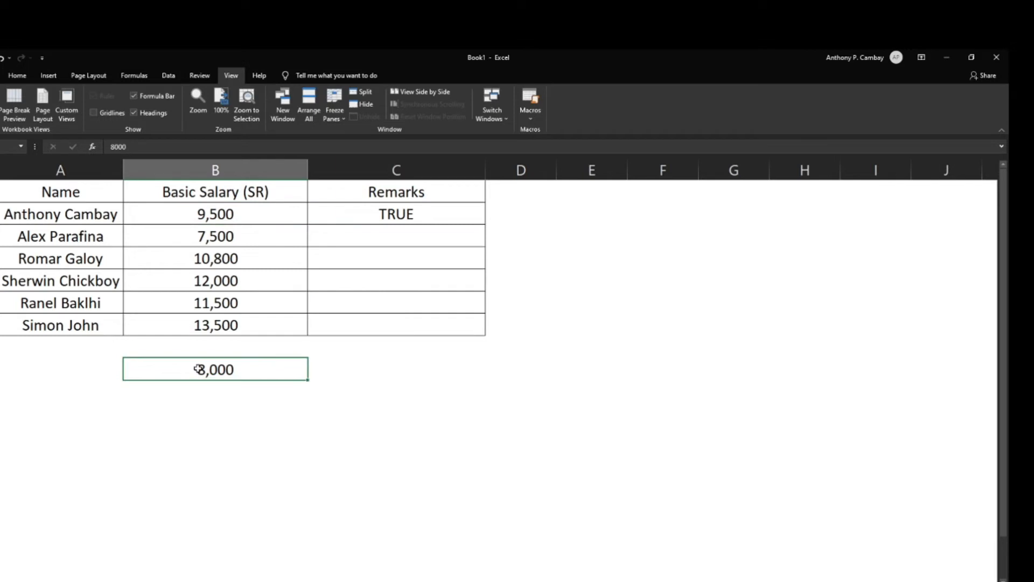
pyautogui.click(391, 215)
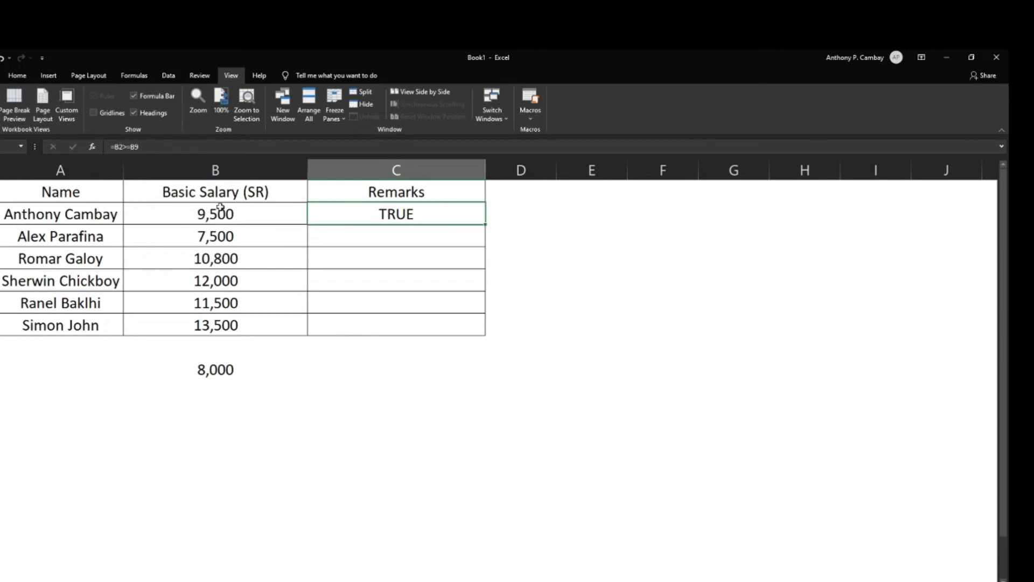
pyautogui.click(220, 214)
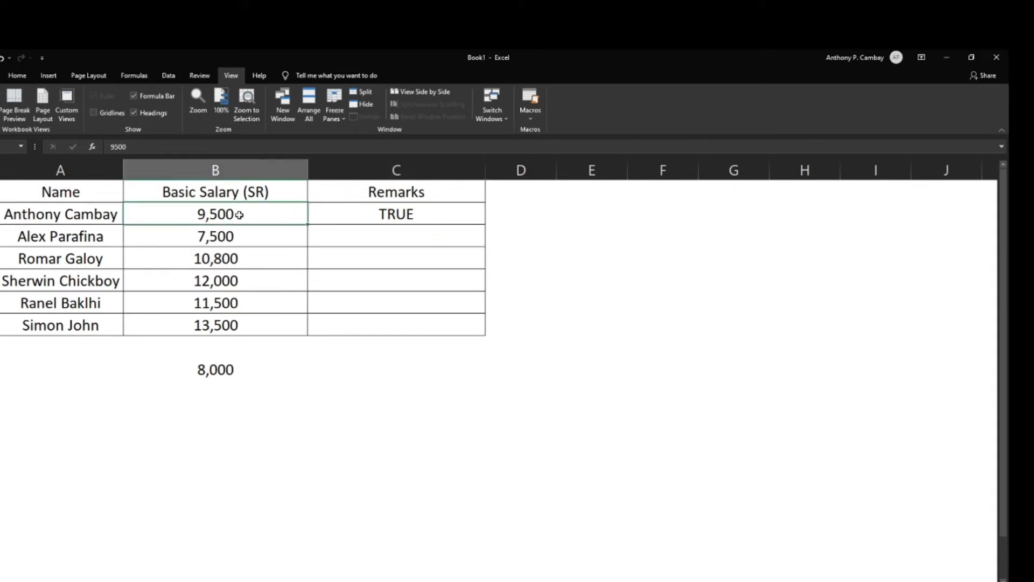
pyautogui.click(216, 365)
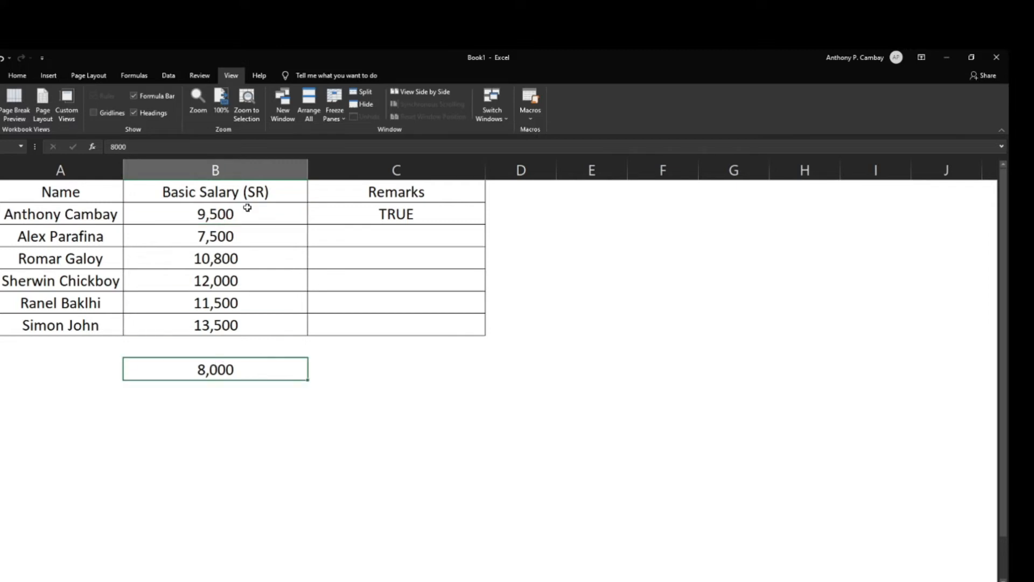
pyautogui.click(353, 216)
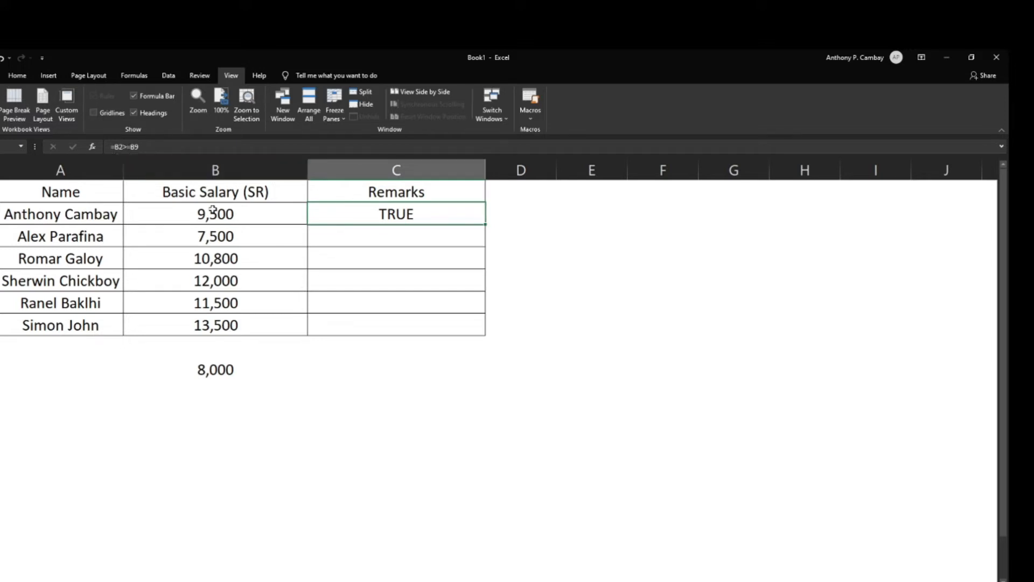
pyautogui.scroll(4, 213, 210)
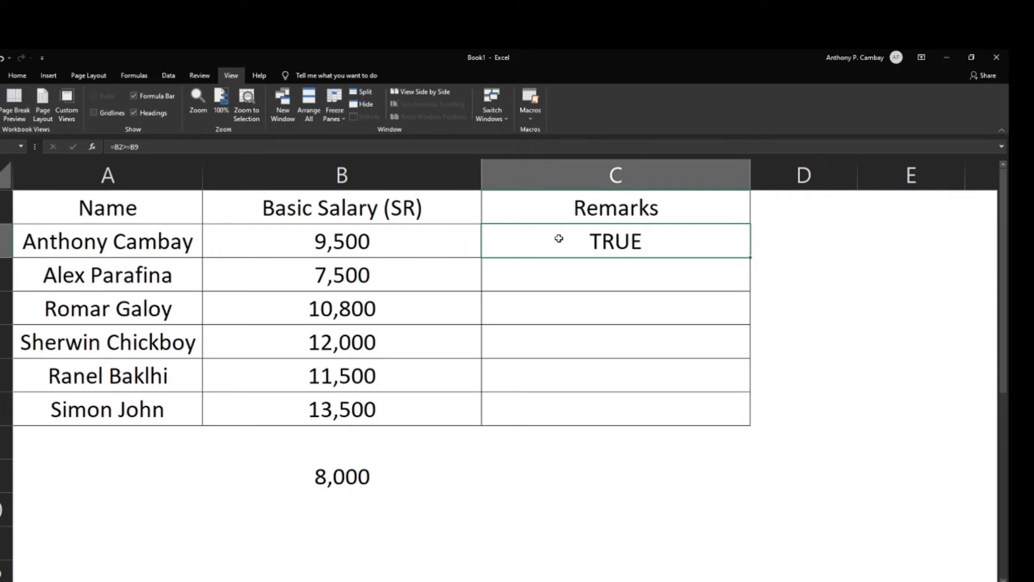
pyautogui.scroll(-1, 558, 237)
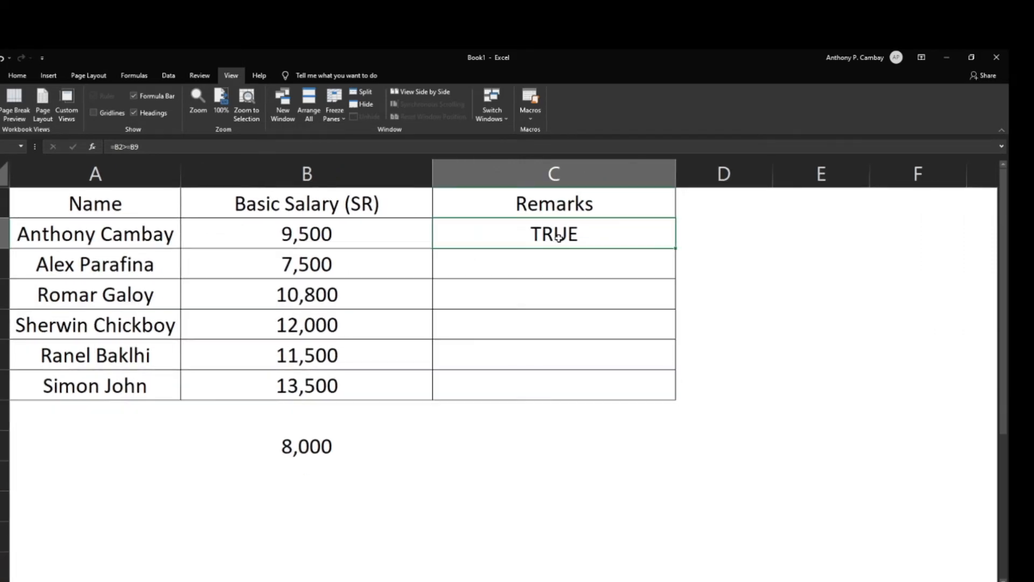
pyautogui.scroll(-1, 558, 238)
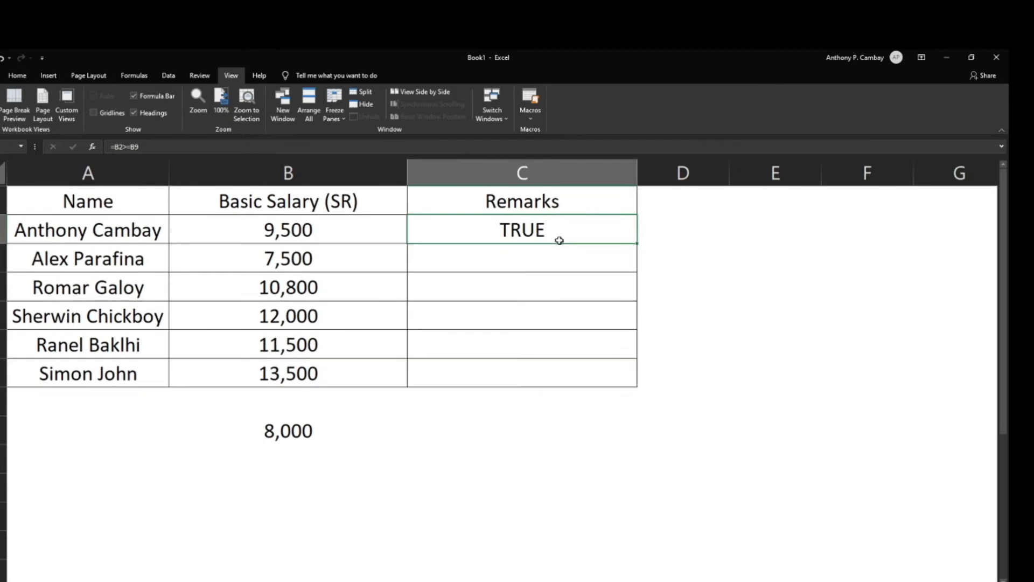
pyautogui.press('alt')
pyautogui.press('alt')
pyautogui.press('F12')
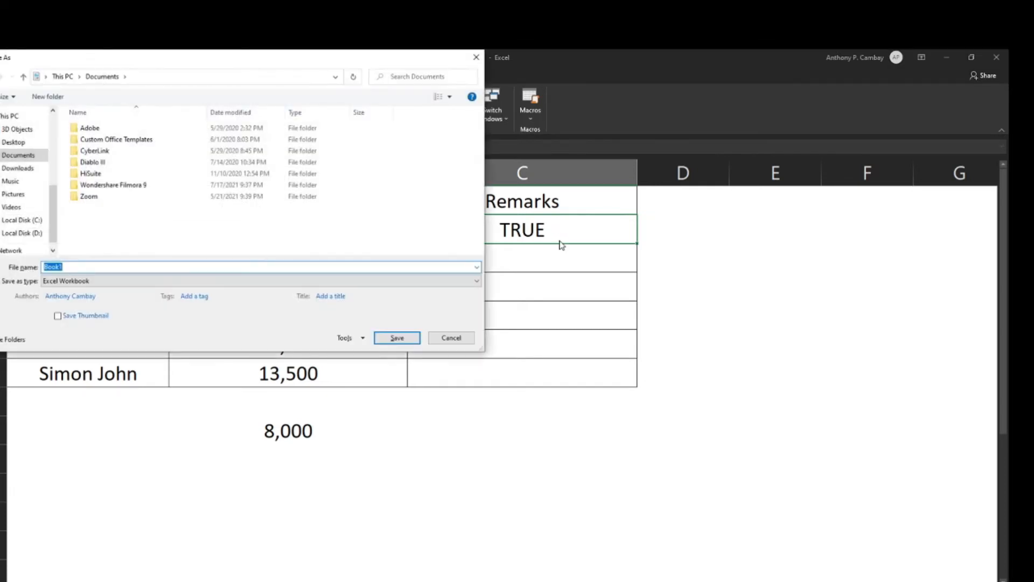
pyautogui.click(477, 58)
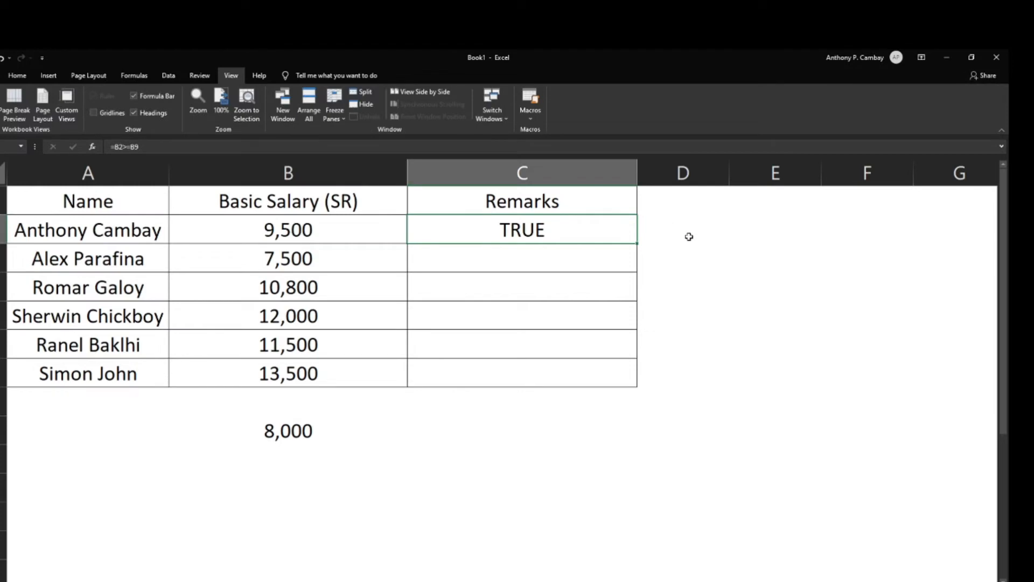
pyautogui.hotkey('ctrl', 'g')
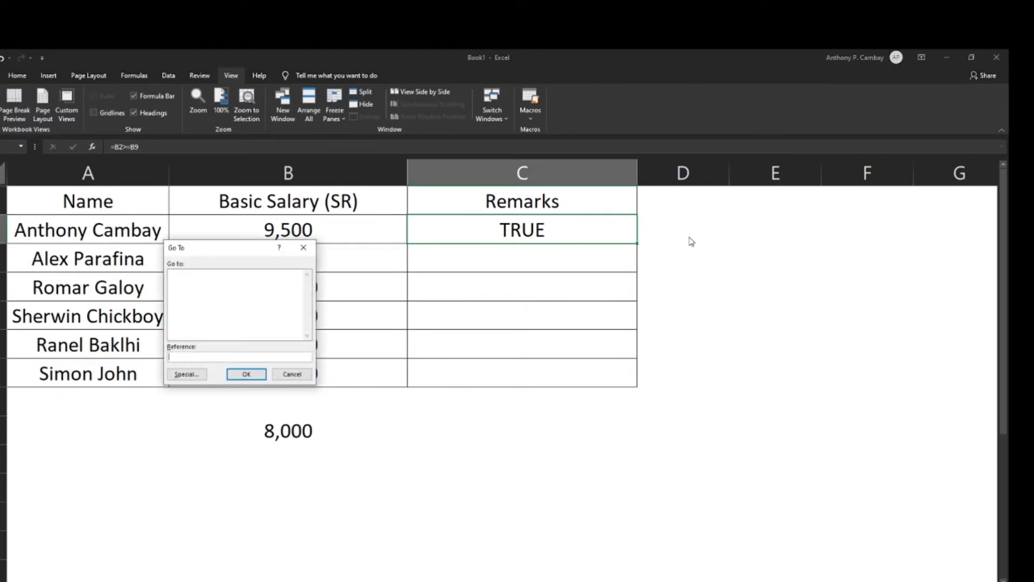
pyautogui.press('Escape')
pyautogui.press('F1')
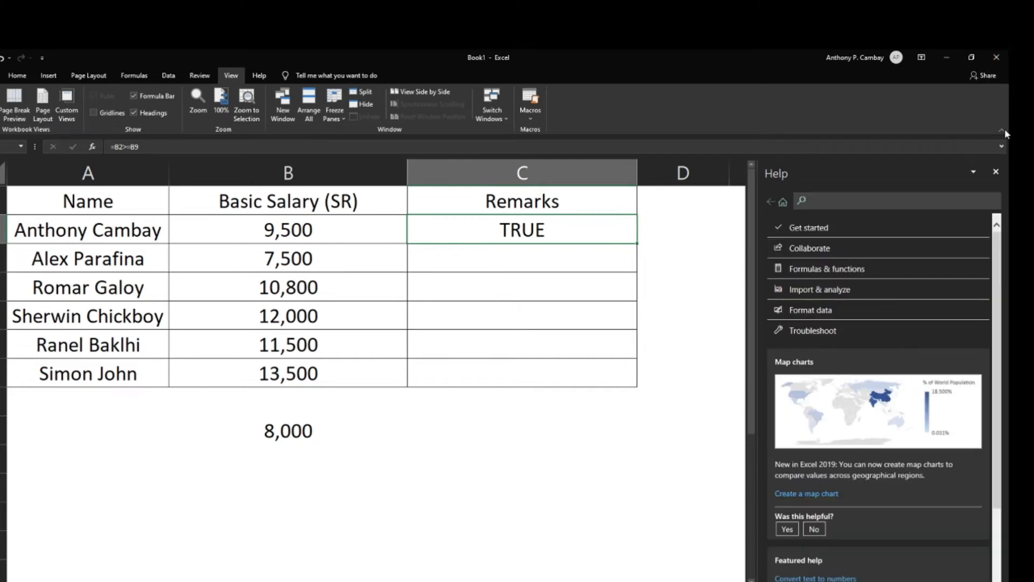
pyautogui.click(996, 172)
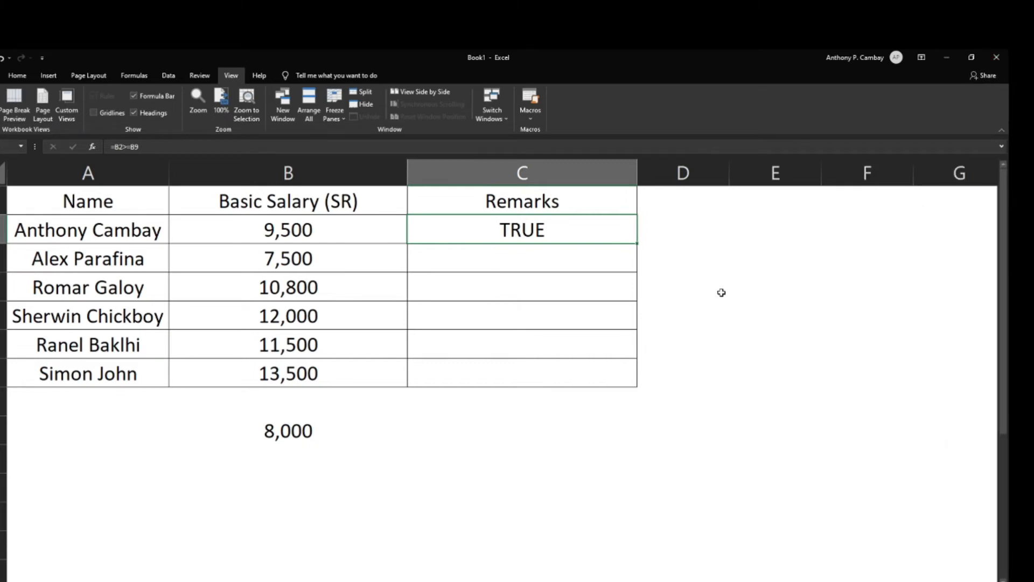
# - Open the formula in C2 for editing to examine its comparison operator and its references to B2 and B9
pyautogui.press('F2')
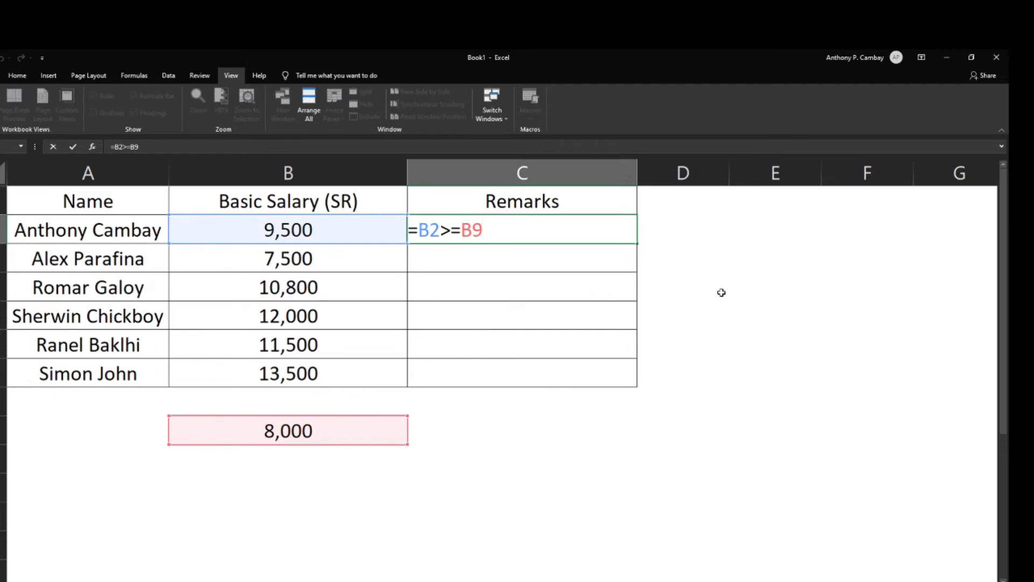
pyautogui.press('Return')
pyautogui.click(651, 323)
pyautogui.click(494, 231)
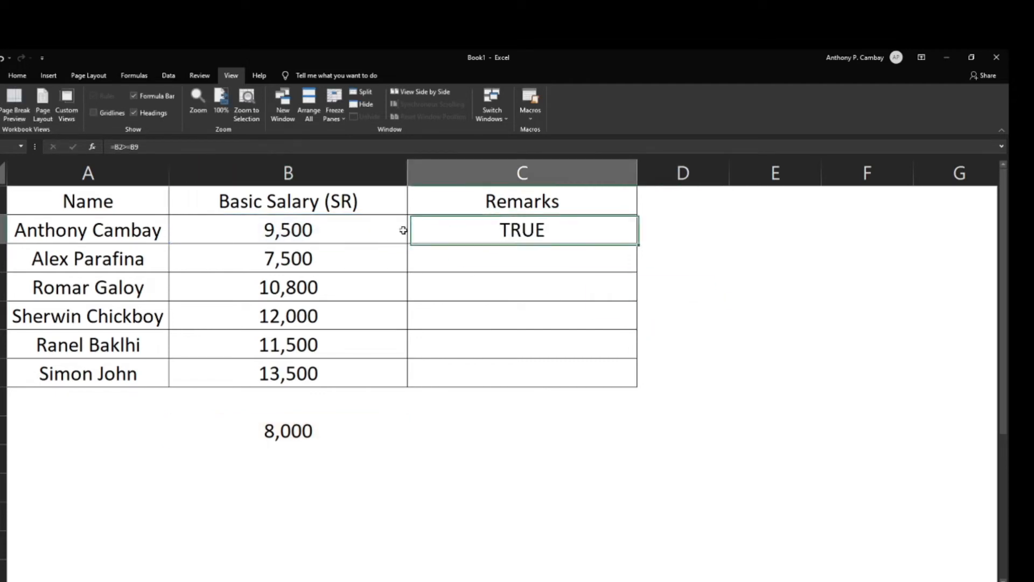
pyautogui.click(18, 76)
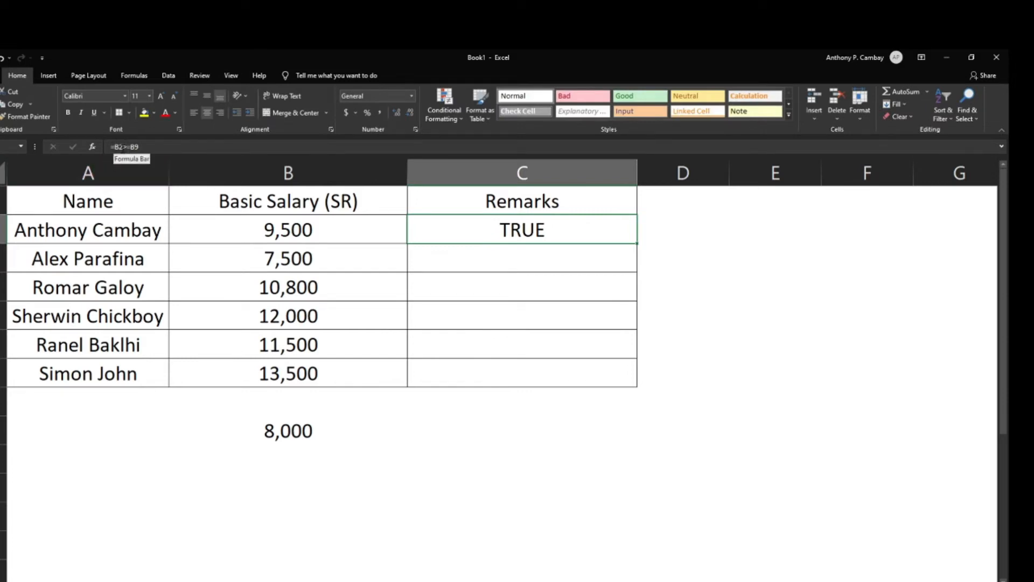
pyautogui.doubleClick(540, 233)
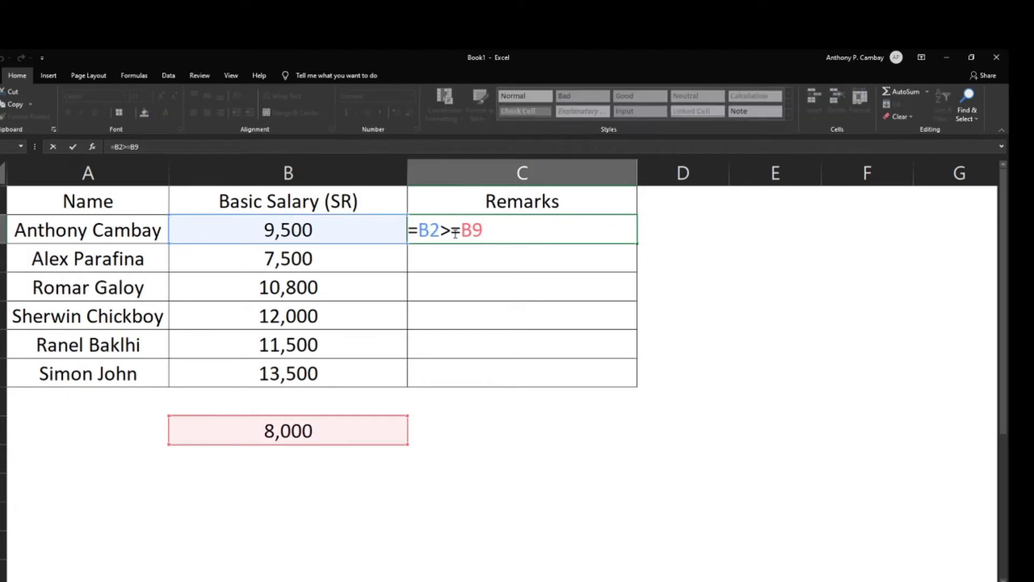
pyautogui.click(669, 280)
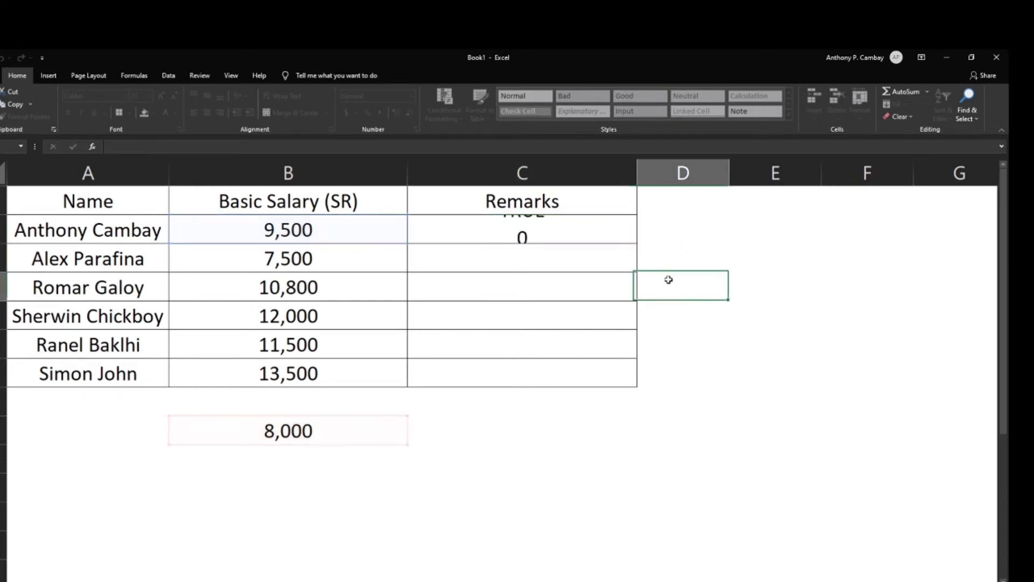
pyautogui.keyDown('ctrl'); pyautogui.scroll(3, 669, 286); pyautogui.keyUp('ctrl')
pyautogui.click(536, 264)
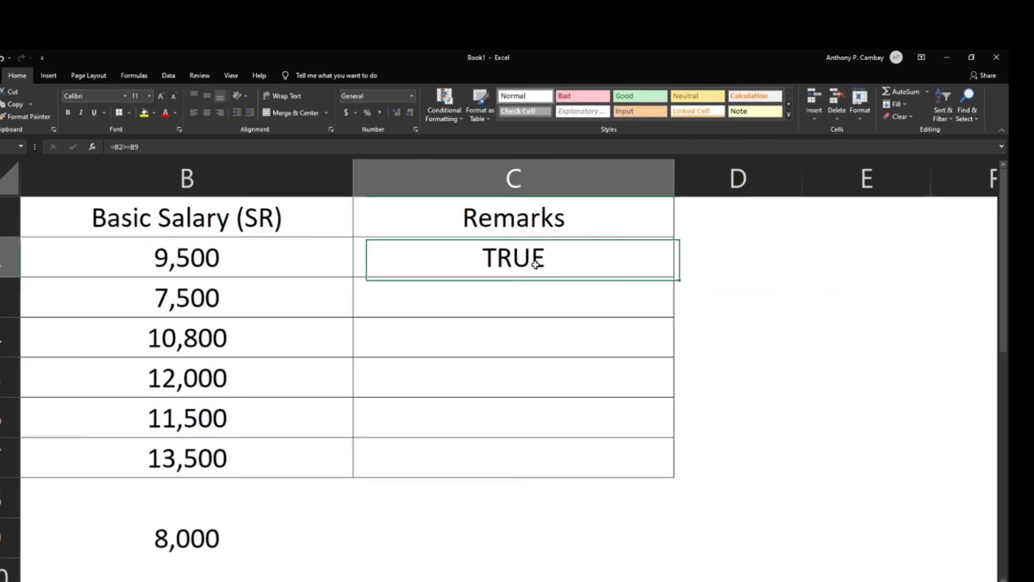
pyautogui.press('F2')
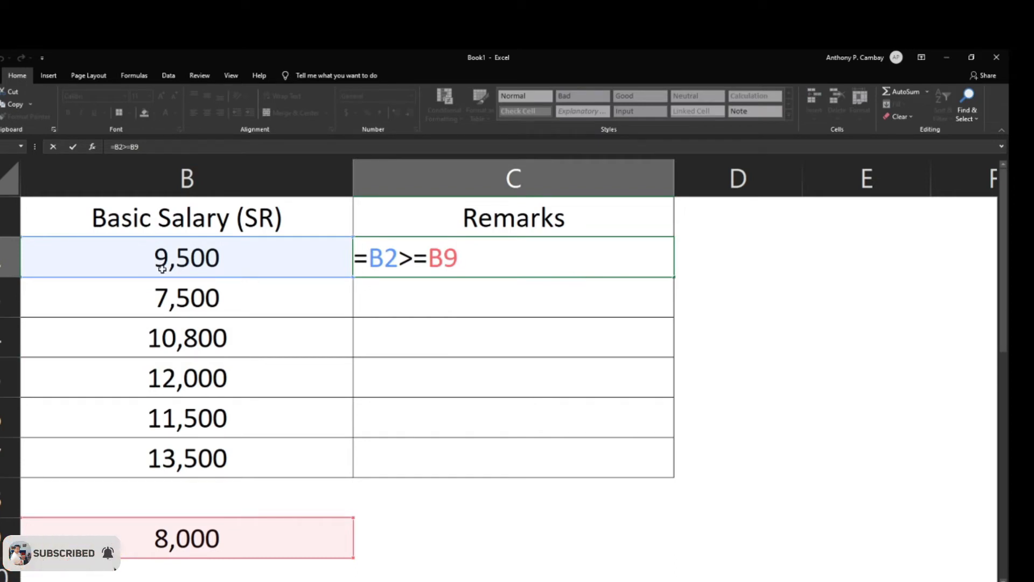
# - Check the formula in C2 against the salary in B2 and the threshold in B9, and close the cell's editing
pyautogui.scroll(-2, 183, 442)
pyautogui.scroll(2, 198, 411)
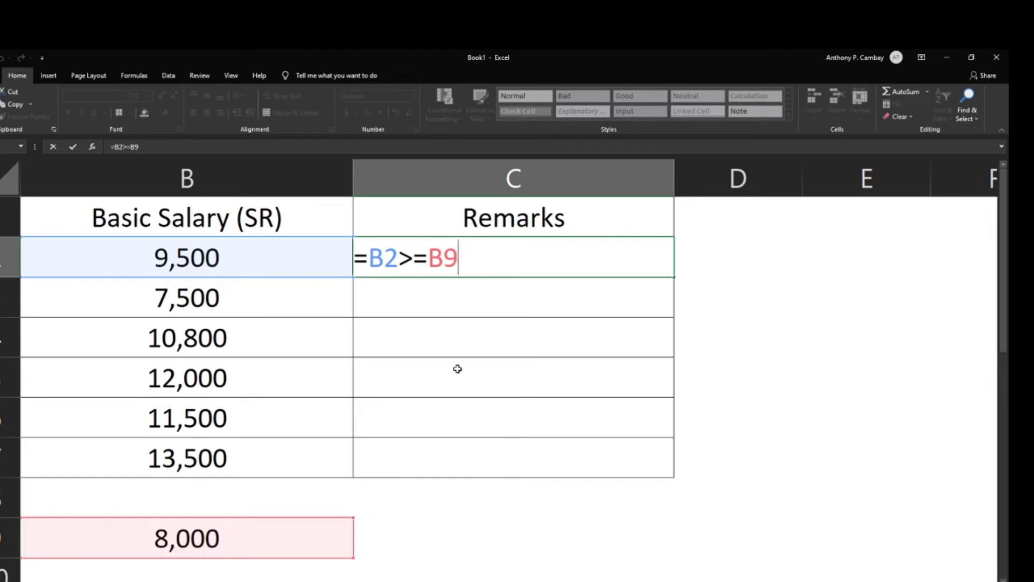
pyautogui.press('Return')
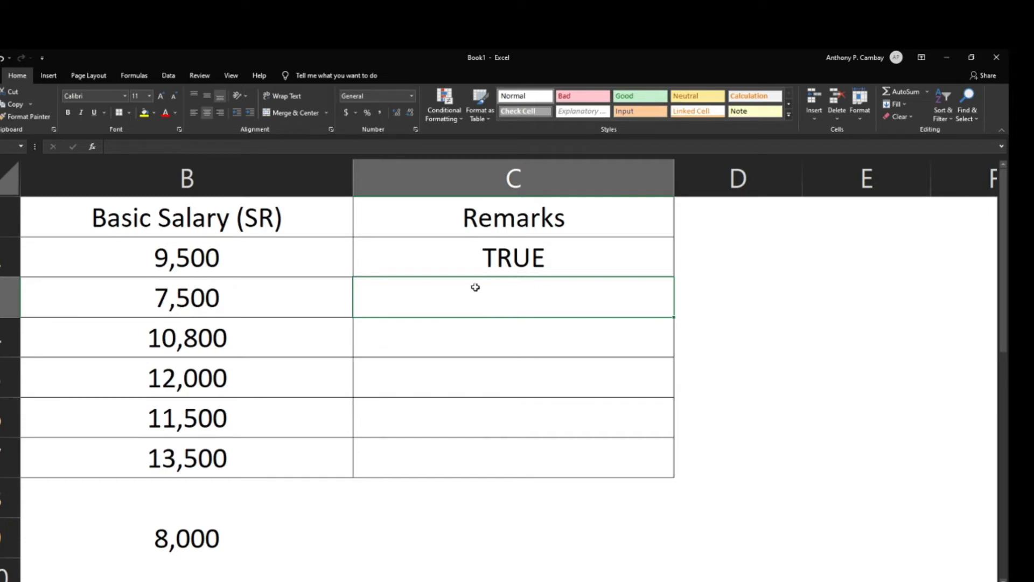
# - Try to append the text result "Mataas" to the comparison formula in C2
pyautogui.click(484, 260)
pyautogui.click(169, 147)
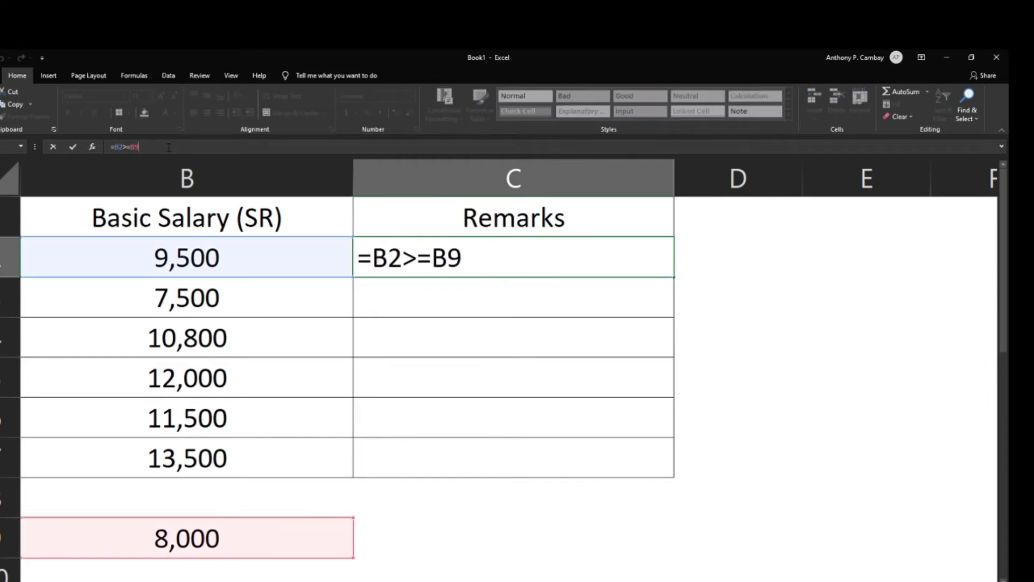
pyautogui.write(',"Mataas')
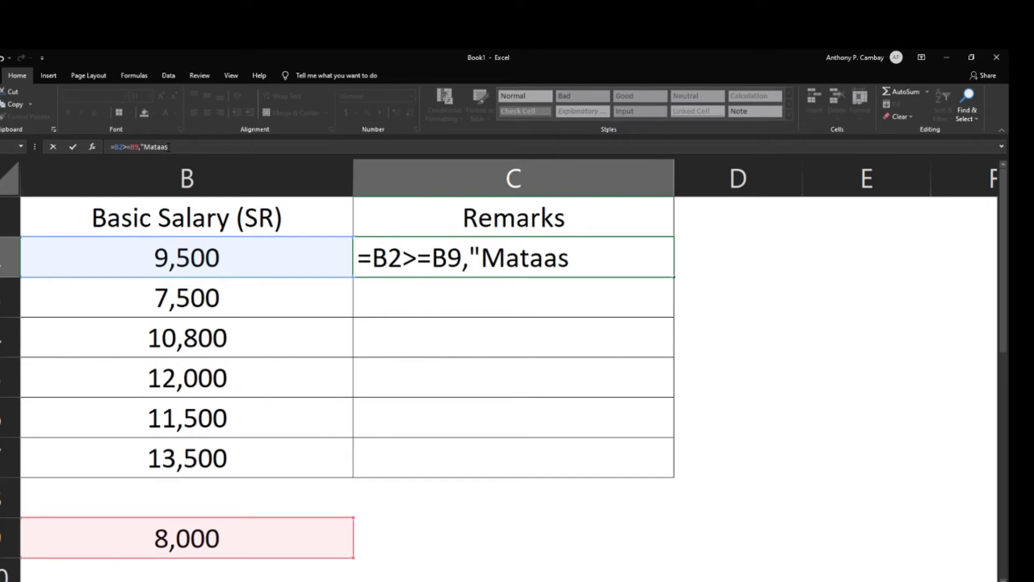
pyautogui.write('", HI')
pyautogui.press('BackSpace')
pyautogui.press('BackSpace')
pyautogui.press('BackSpace')
pyautogui.press('BackSpace')
pyautogui.press('BackSpace')
pyautogui.press('BackSpace')
pyautogui.press('BackSpace')
pyautogui.press('BackSpace')
pyautogui.press('BackSpace')
pyautogui.press('BackSpace')
pyautogui.press('BackSpace')
# - Try to extend the comparison in C2 with the text results "Higher 8,000" and "Not Higher 8,000"
pyautogui.write('Higher 8,000')
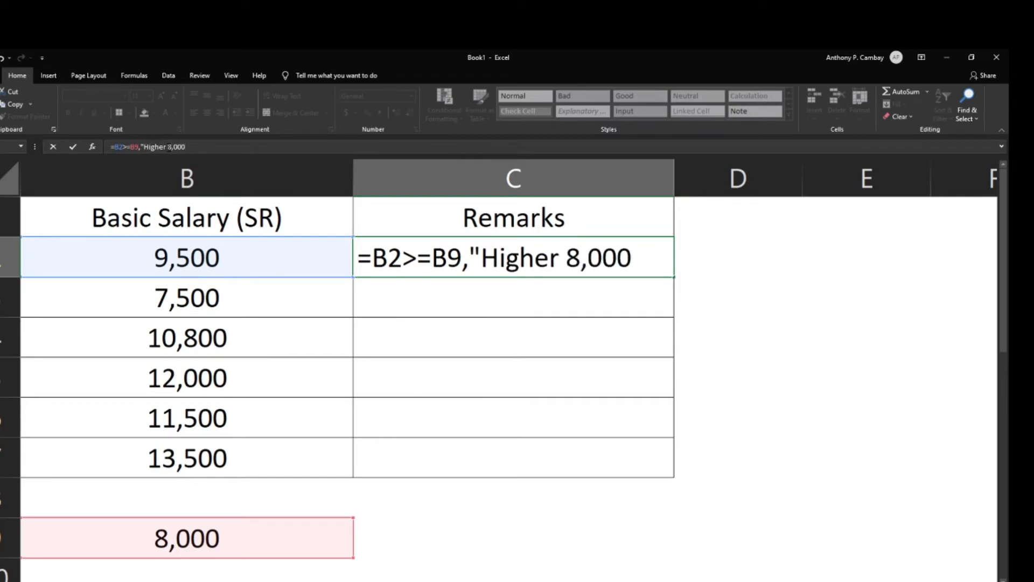
pyautogui.write(',')
pyautogui.write(' "Not Higher')
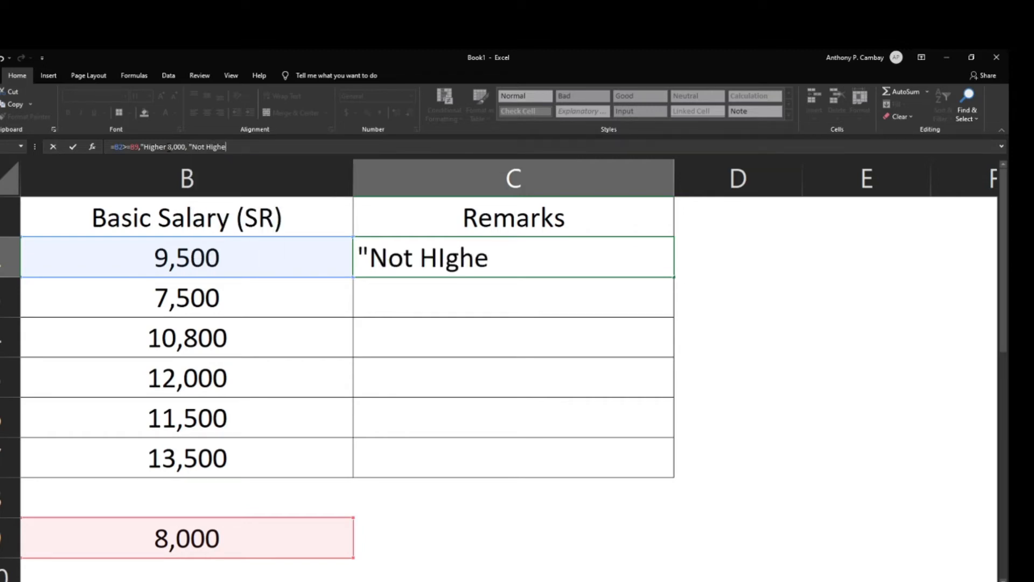
pyautogui.write(' 8,000')
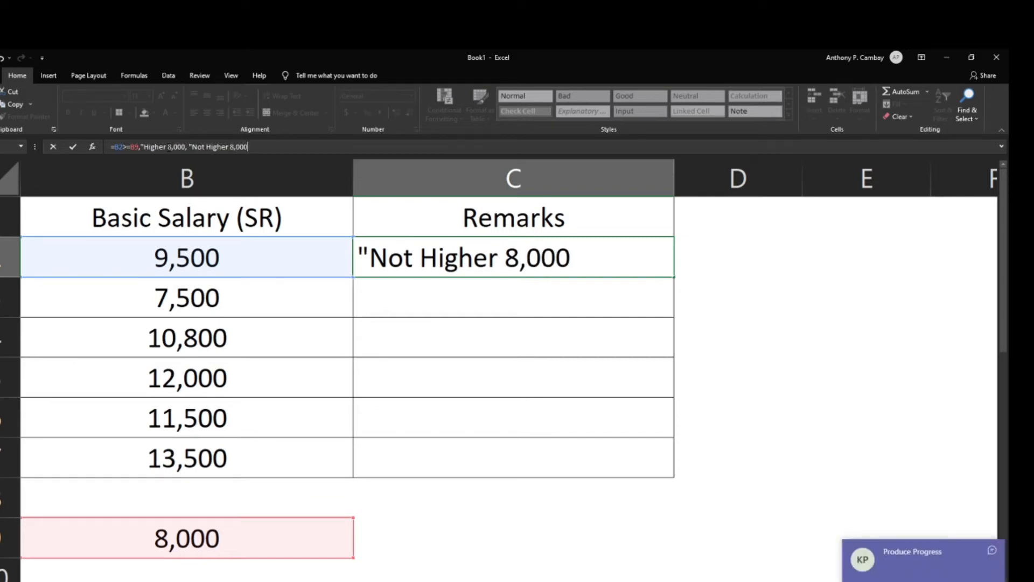
pyautogui.write('")')
pyautogui.press('Return')
pyautogui.press('Return')
# - Try to repair the formula in C2 by removing "Not" with its opening quote and restoring the comma separator
pyautogui.press('BackSpace')
pyautogui.press('BackSpace')
pyautogui.press('BackSpace')
pyautogui.press('BackSpace')
pyautogui.press('BackSpace')
pyautogui.press('BackSpace')
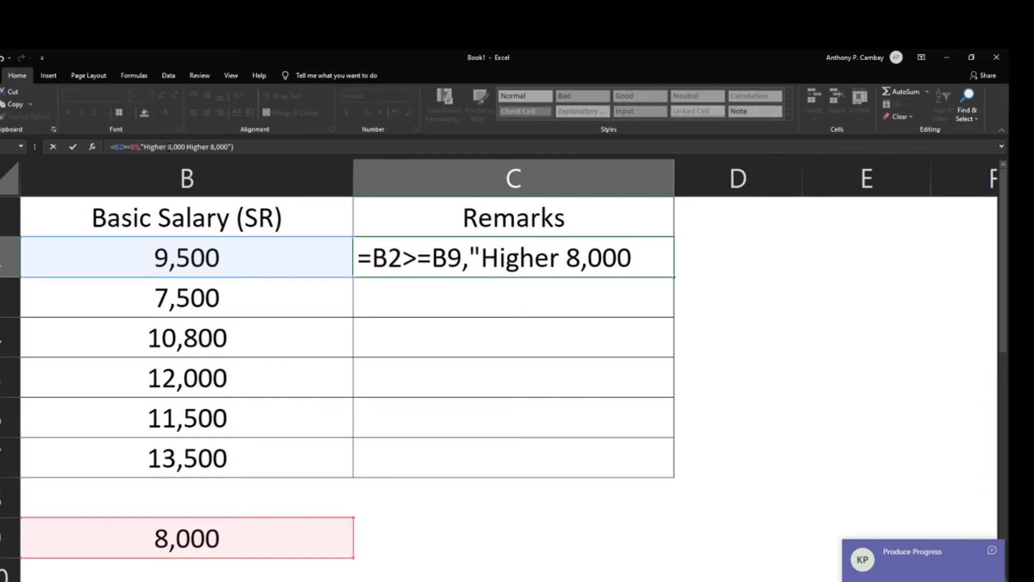
pyautogui.write(',')
pyautogui.press('Return')
pyautogui.press('Return')
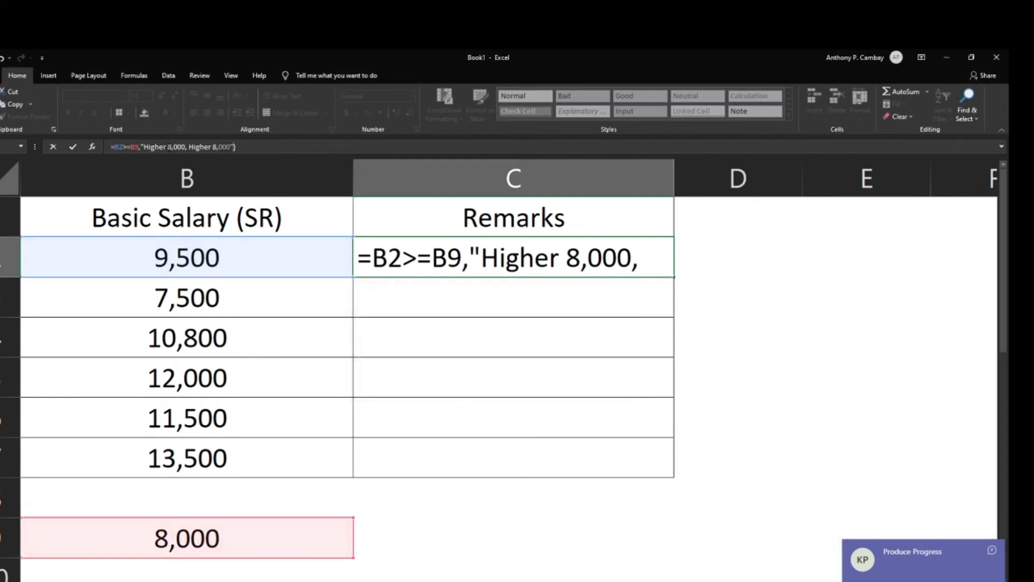
pyautogui.press('End')
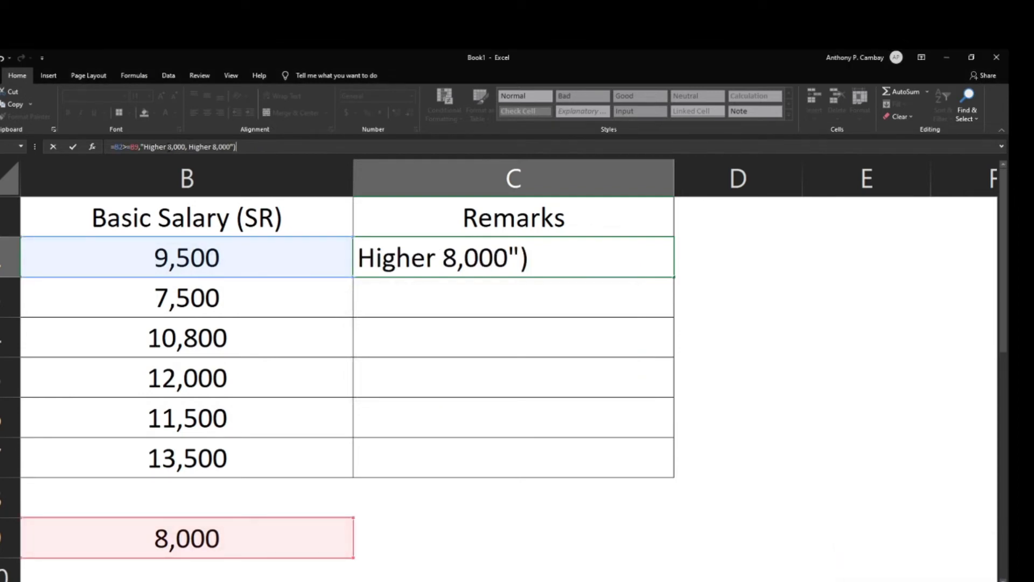
# - Try to replace the text results in C2's formula with "High" and "Low"
pyautogui.press('BackSpace')
pyautogui.press('BackSpace')
pyautogui.press('BackSpace')
pyautogui.press('BackSpace')
pyautogui.press('BackSpace')
pyautogui.press('BackSpace')
pyautogui.press('BackSpace')
pyautogui.press('BackSpace')
pyautogui.press('BackSpace')
pyautogui.press('BackSpace')
pyautogui.press('BackSpace')
pyautogui.press('BackSpace')
pyautogui.press('BackSpace')
pyautogui.press('BackSpace')
pyautogui.press('BackSpace')
pyautogui.press('BackSpace')
pyautogui.press('BackSpace')
pyautogui.press('BackSpace')
pyautogui.press('BackSpace')
pyautogui.press('BackSpace')
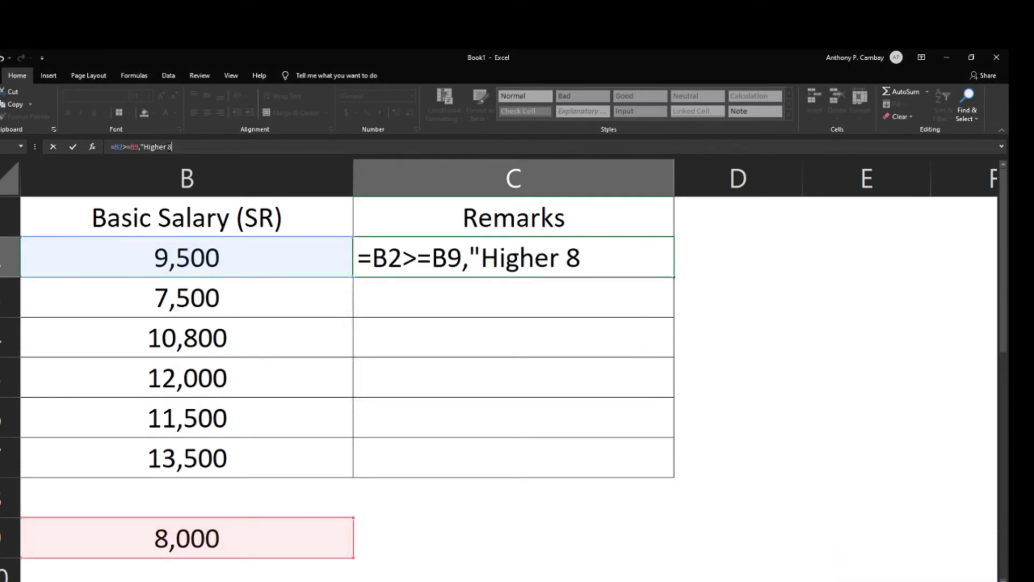
pyautogui.press('BackSpace')
pyautogui.press('BackSpace')
pyautogui.write('h')
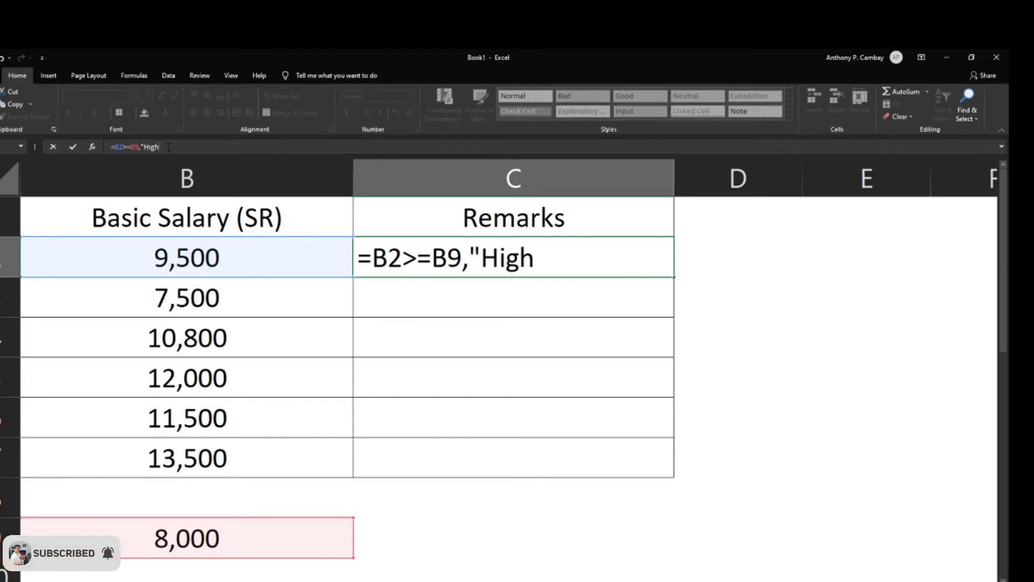
pyautogui.write('", "Low')
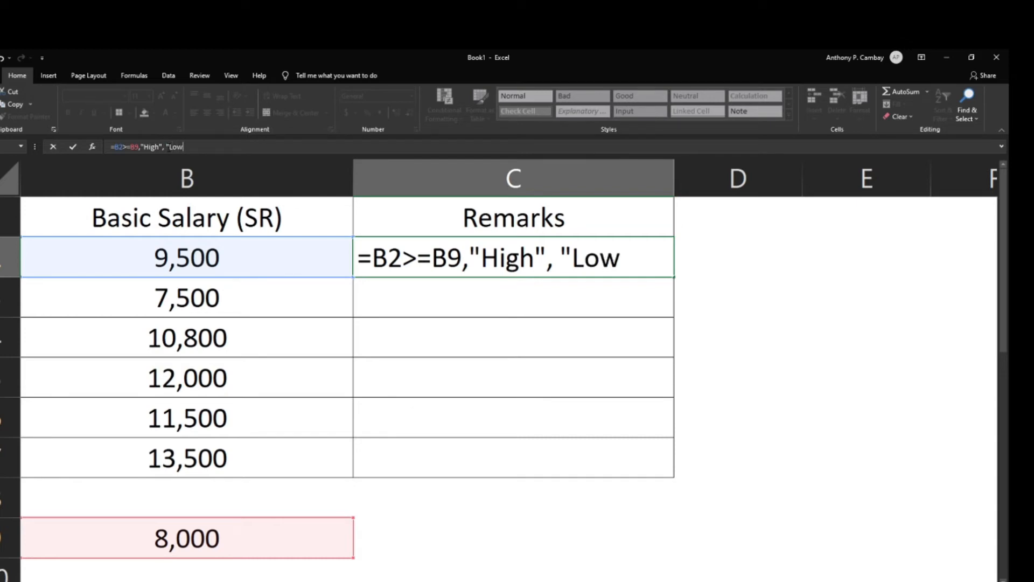
pyautogui.write('")')
pyautogui.press('Return')
pyautogui.press('Return')
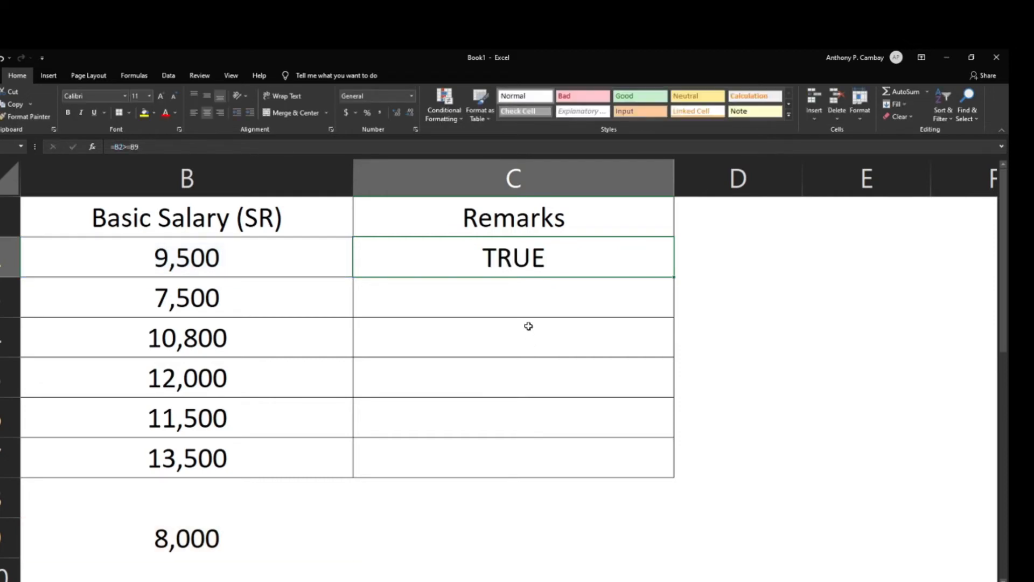
# - Examine the formula in C2 and compare the salary in B2 with the threshold in B9
pyautogui.doubleClick(524, 259)
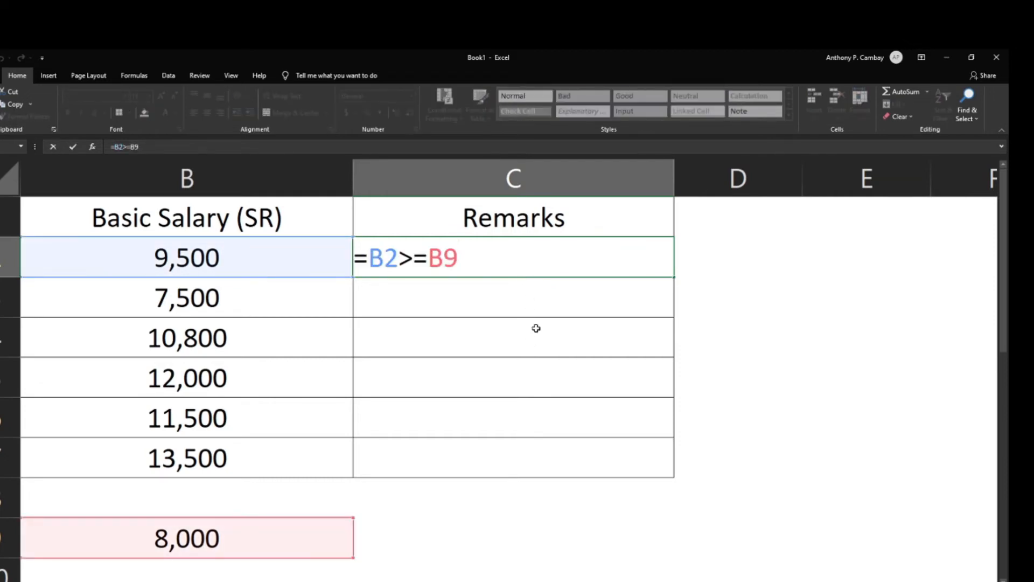
pyautogui.click(517, 343)
pyautogui.click(443, 249)
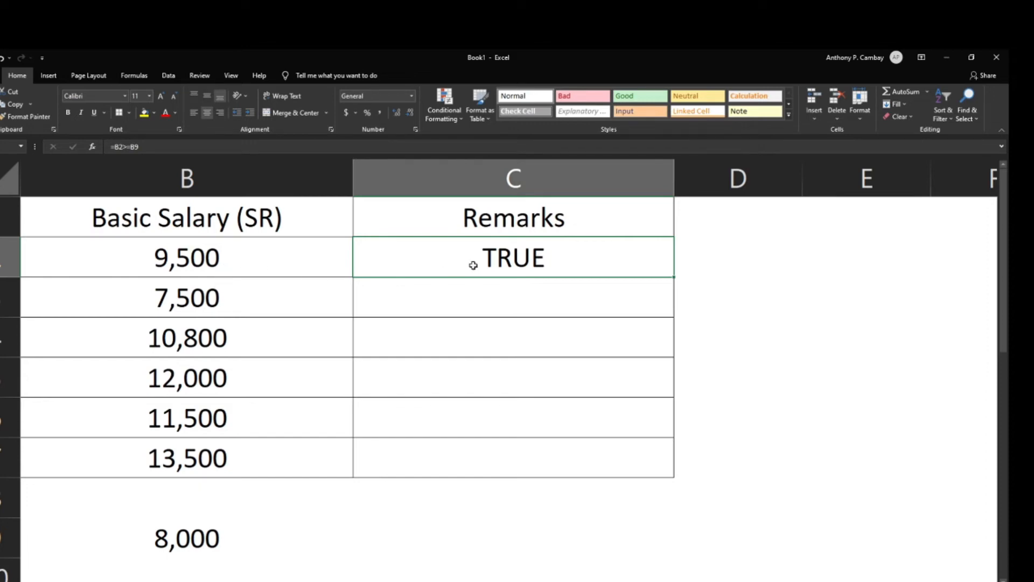
pyautogui.click(194, 264)
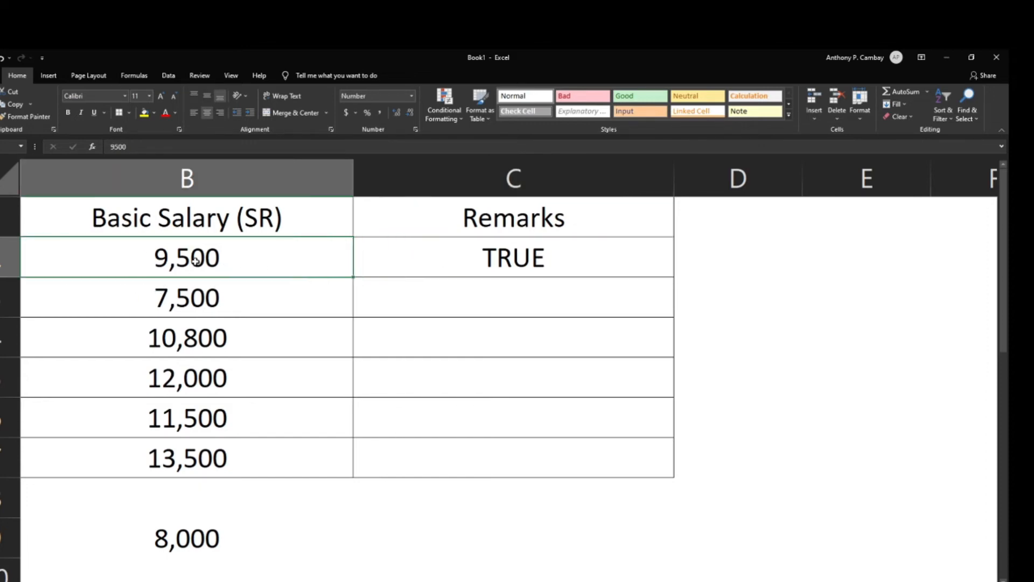
pyautogui.moveTo(673, 581); pyautogui.dragTo(646, 581)
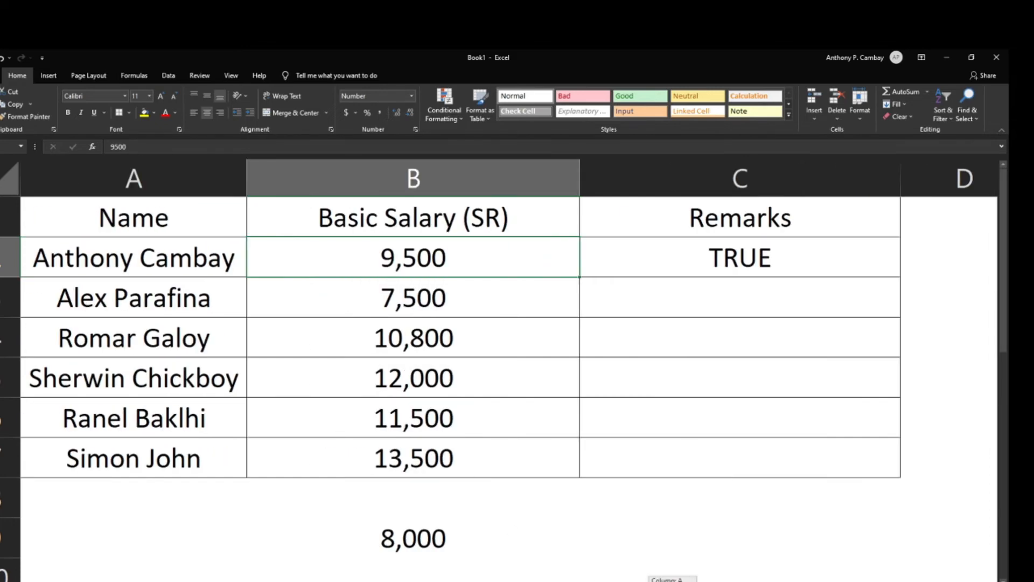
pyautogui.click(437, 539)
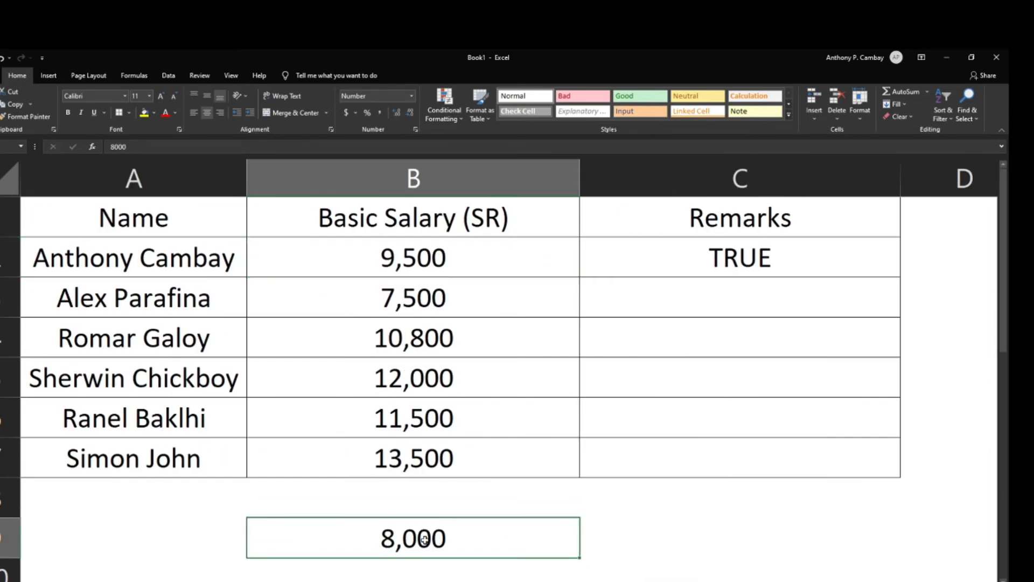
pyautogui.moveTo(646, 581)
pyautogui.mouseDown()
pyautogui.moveTo(724, 578)
pyautogui.moveTo(636, 581)
pyautogui.mouseUp()
pyautogui.click(703, 263)
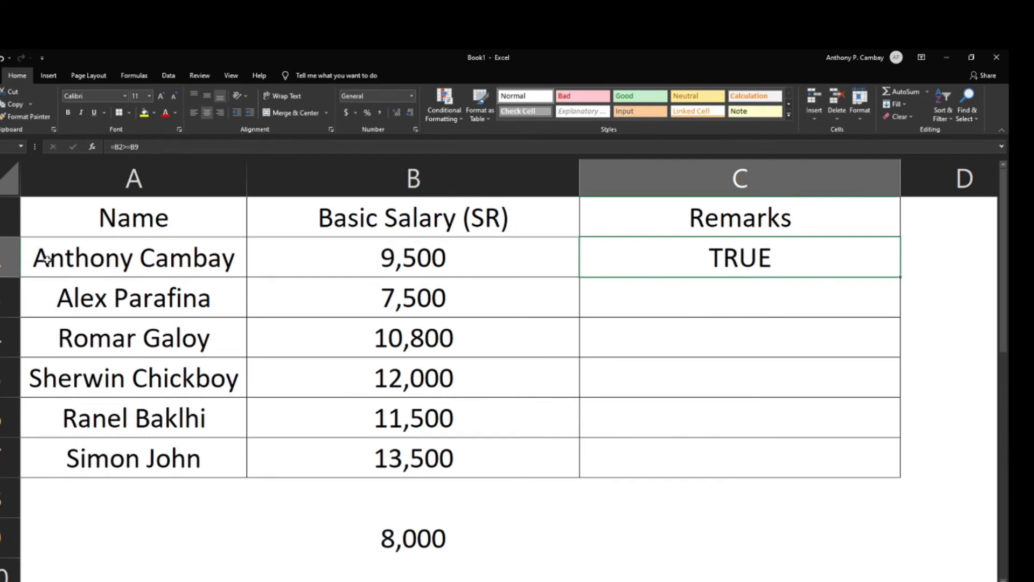
# - Fill the comparison formula from C2 down the Remarks column to C7
pyautogui.click(563, 293)
pyautogui.press('Right')
pyautogui.click(736, 248)
pyautogui.doubleClick(900, 277)
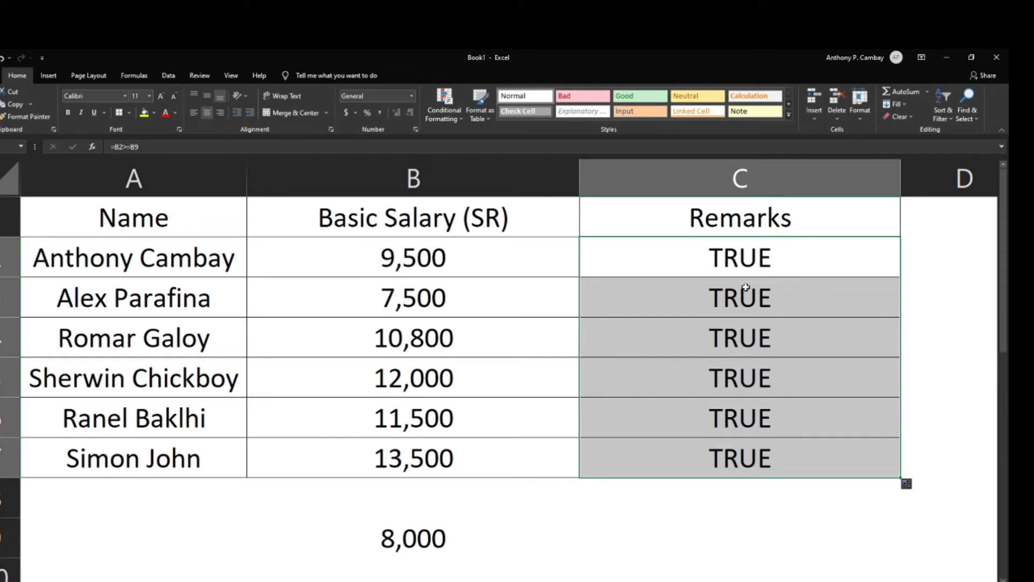
# - Compare the salary in B3 with the threshold in B9 and examine the copied formula in C3
pyautogui.click(378, 303)
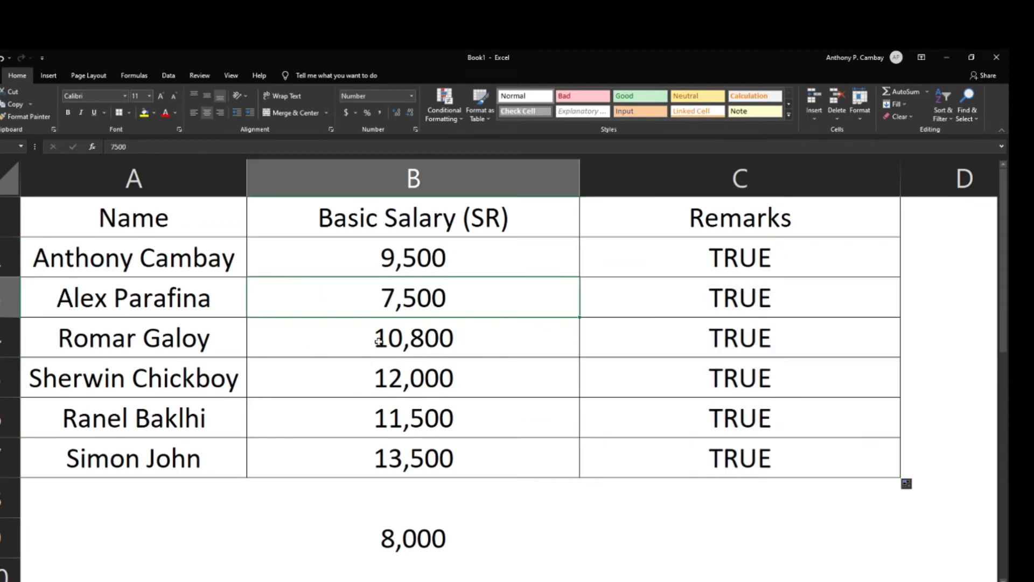
pyautogui.click(439, 533)
pyautogui.click(534, 296)
pyautogui.doubleClick(745, 295)
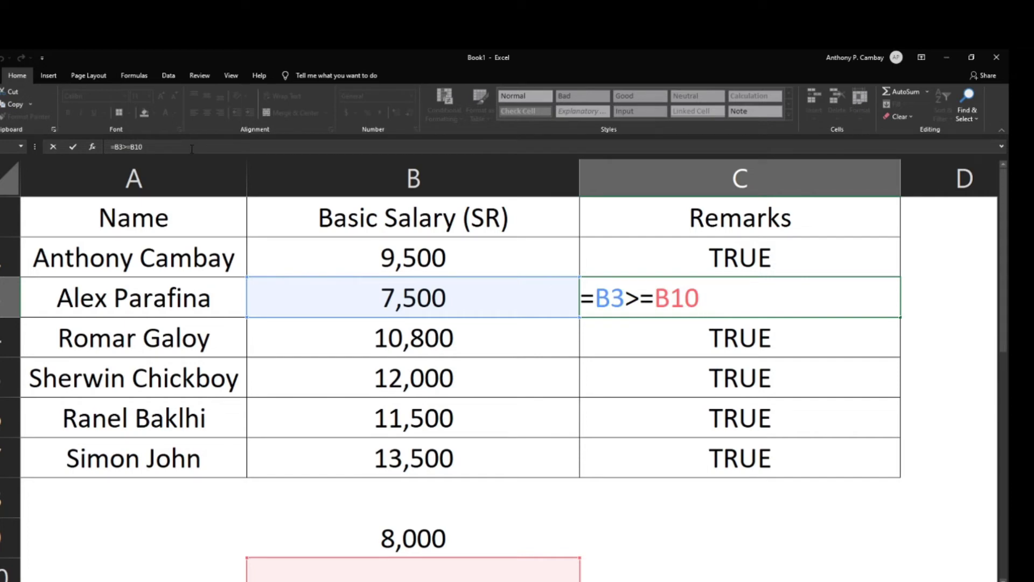
pyautogui.press('Return')
pyautogui.click(610, 377)
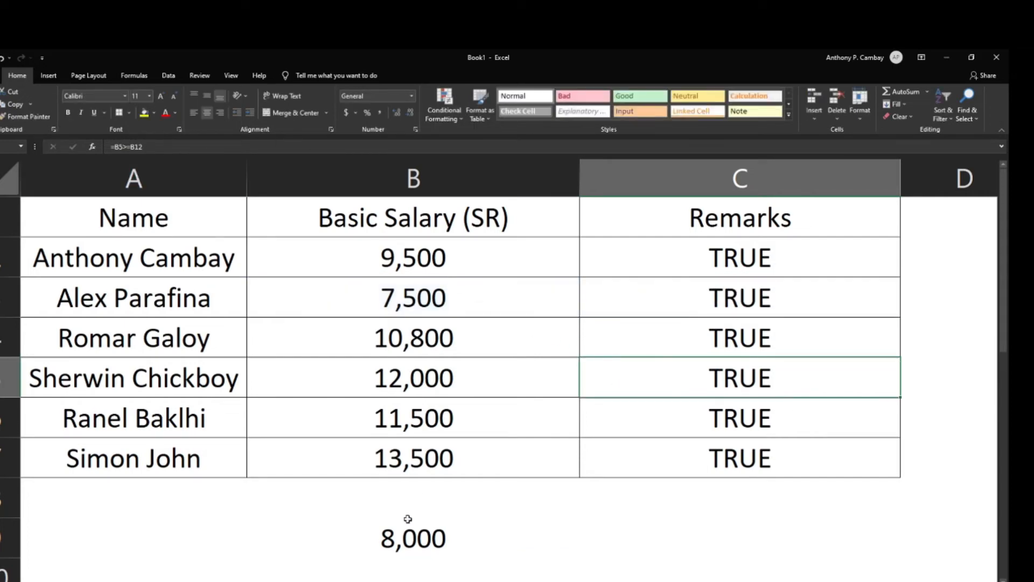
pyautogui.click(748, 298)
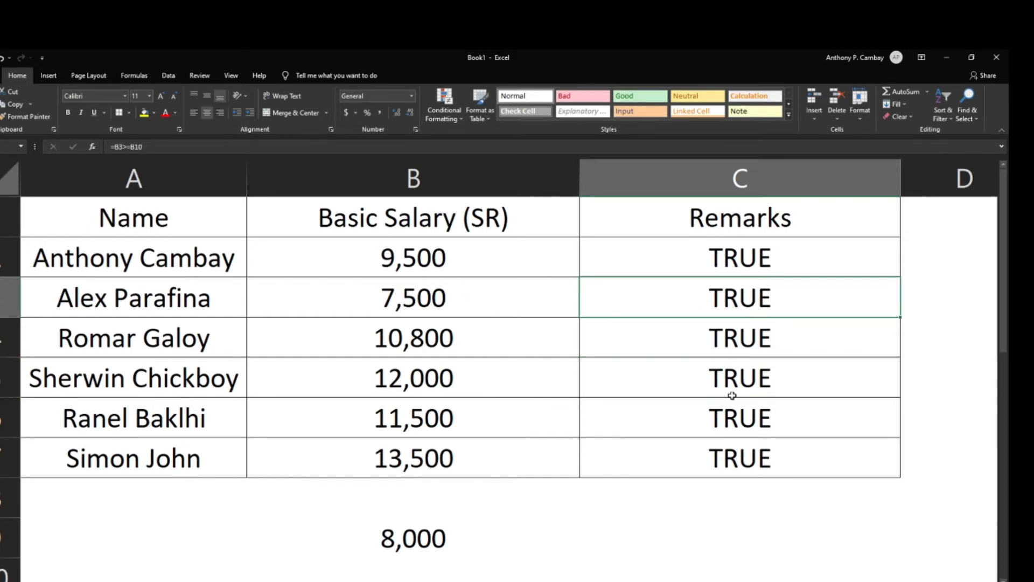
# - Trace the salary and threshold references of the formula in C3 to the cells they point to
pyautogui.doubleClick(748, 292)
pyautogui.scroll(-1, 272, 422)
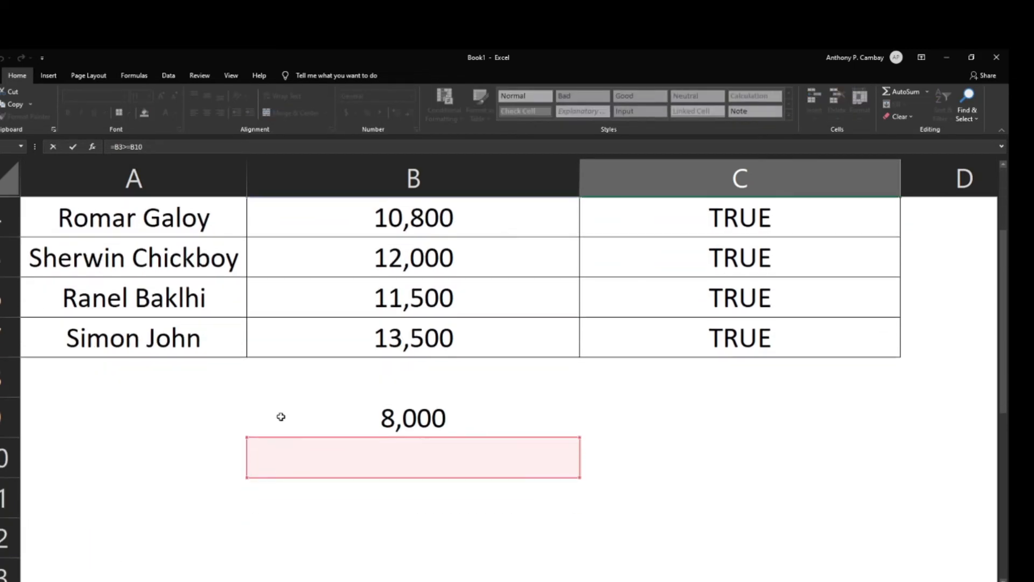
pyautogui.scroll(1, 394, 332)
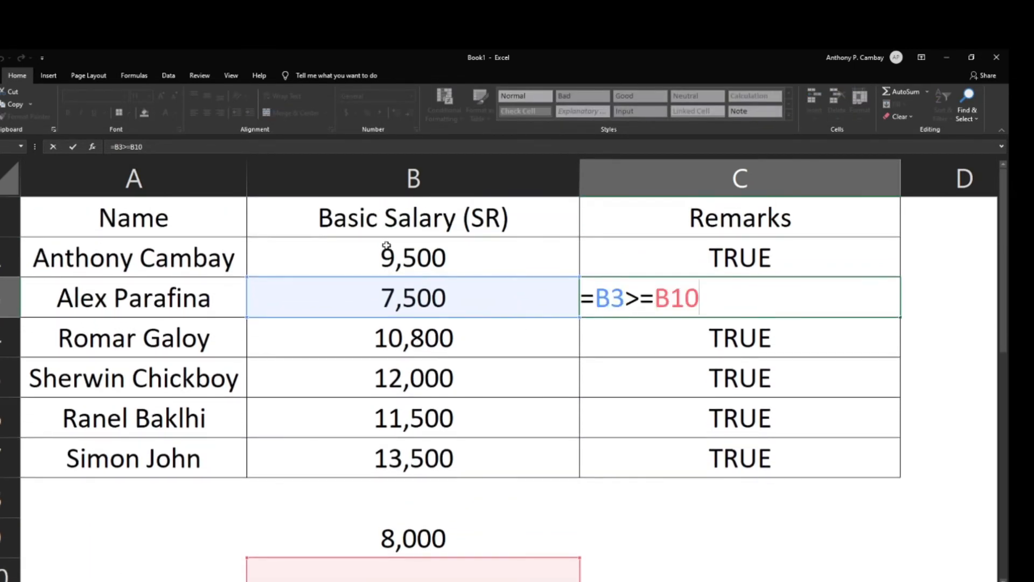
pyautogui.scroll(-1, 548, 300)
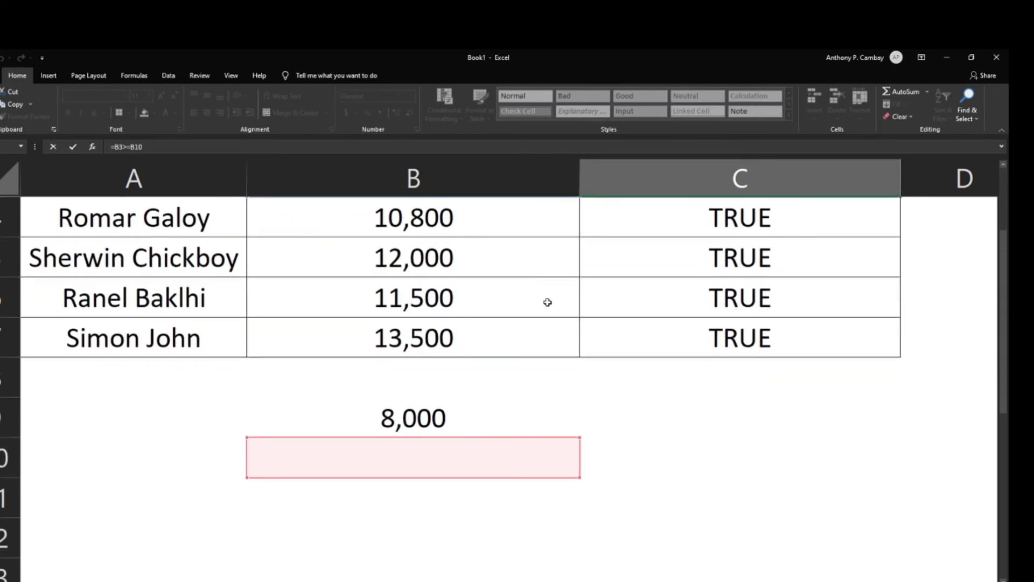
pyautogui.scroll(1, 577, 300)
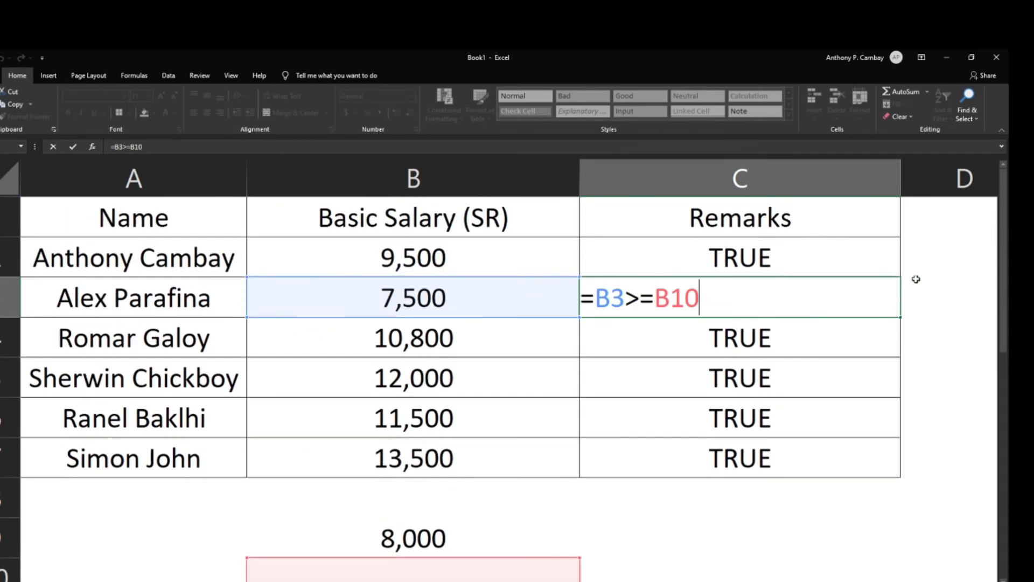
pyautogui.scroll(-1, 405, 492)
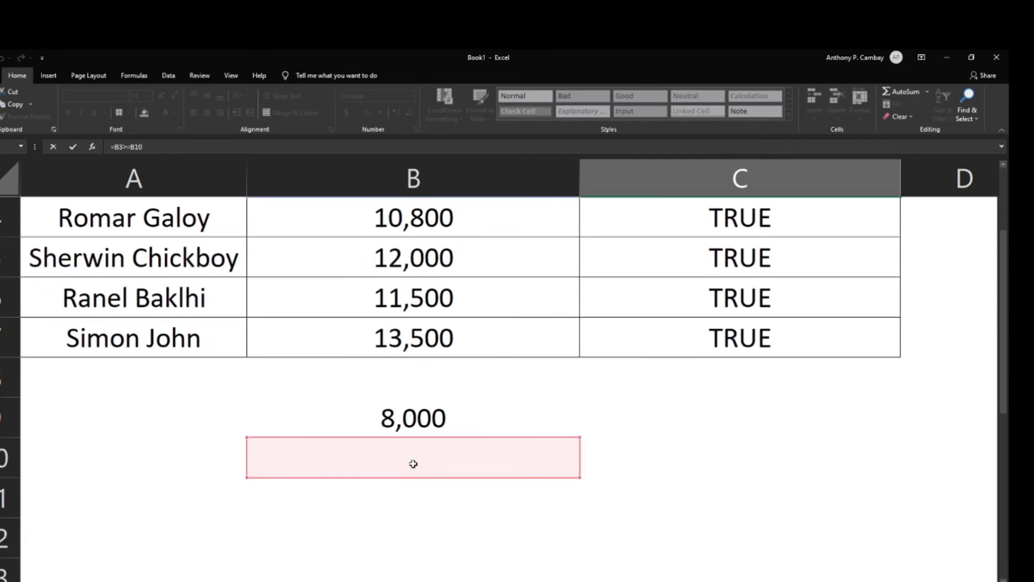
pyautogui.scroll(1, 454, 438)
pyautogui.press('Return')
# - Trace the cell references of the copied formula in C4 and return to C2
pyautogui.doubleClick(762, 337)
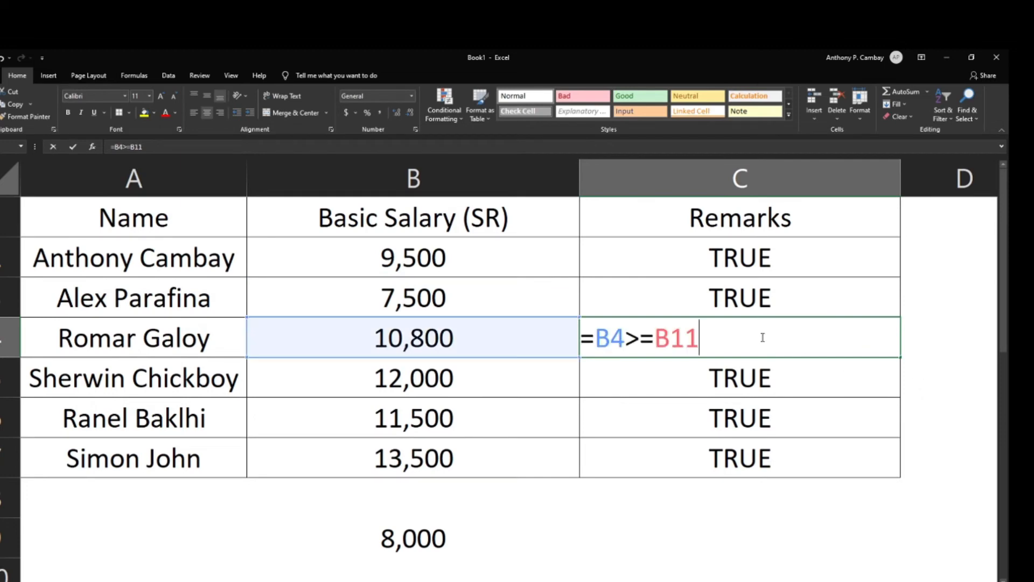
pyautogui.scroll(-2, 625, 430)
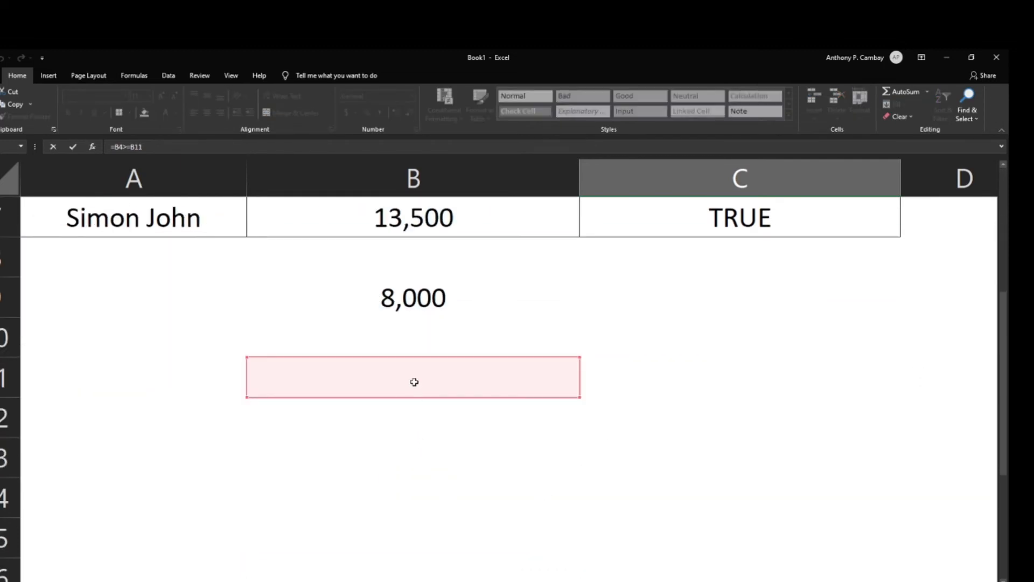
pyautogui.scroll(2, 414, 382)
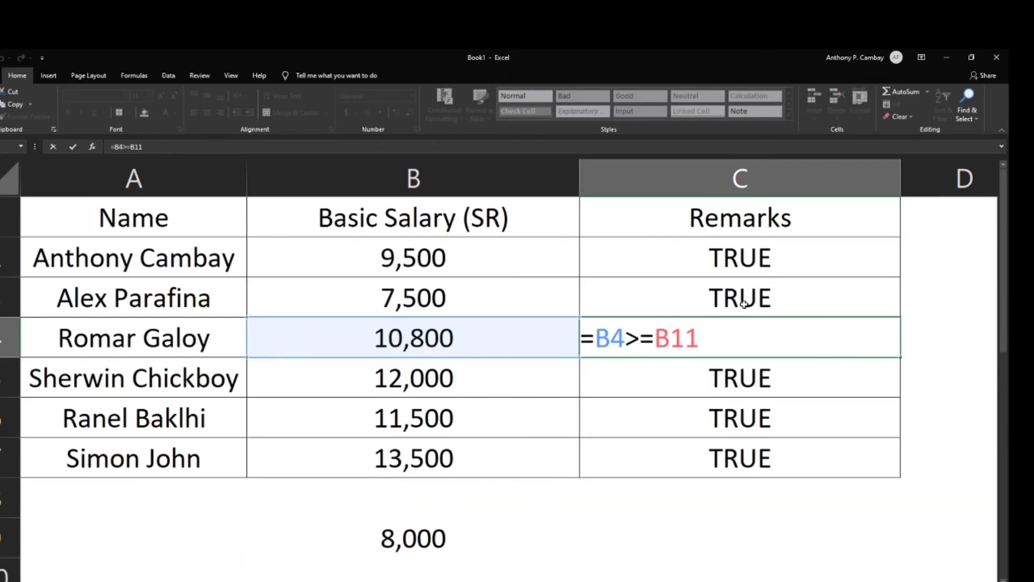
pyautogui.hotkey('ctrl', 'Return')
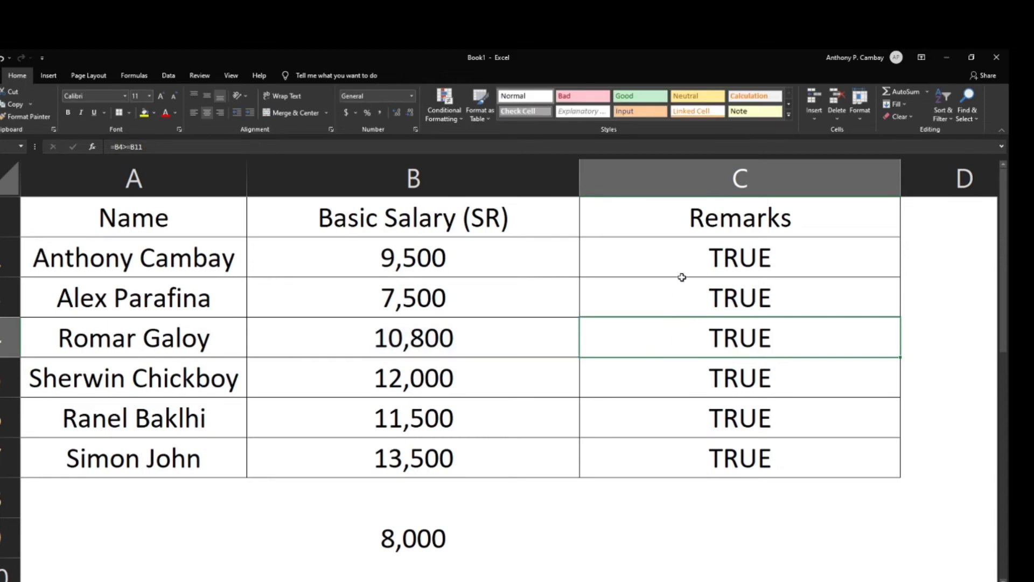
pyautogui.click(684, 255)
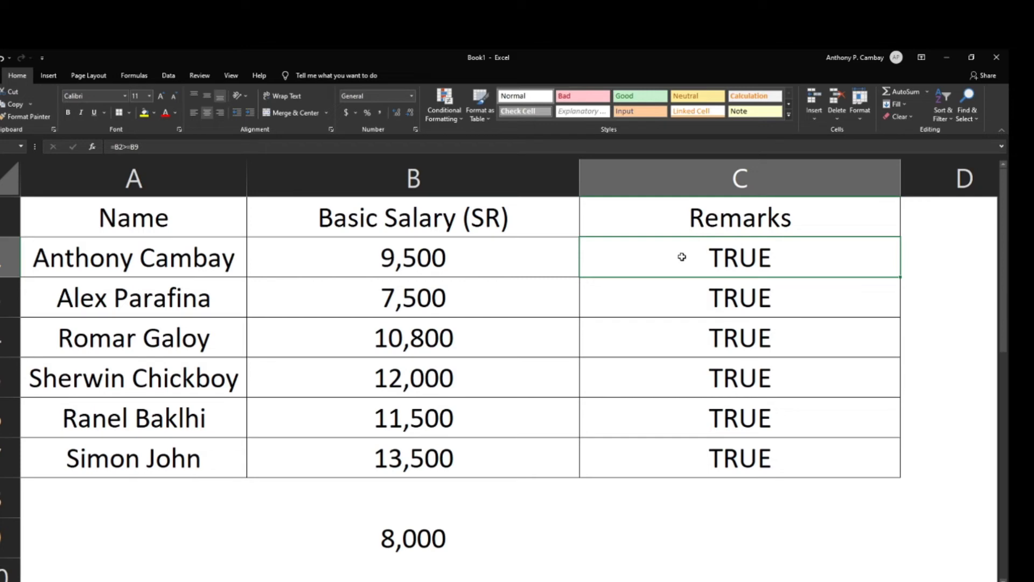
# - Compare the formula in C2 with the threshold cell B9 it refers to
pyautogui.click(415, 538)
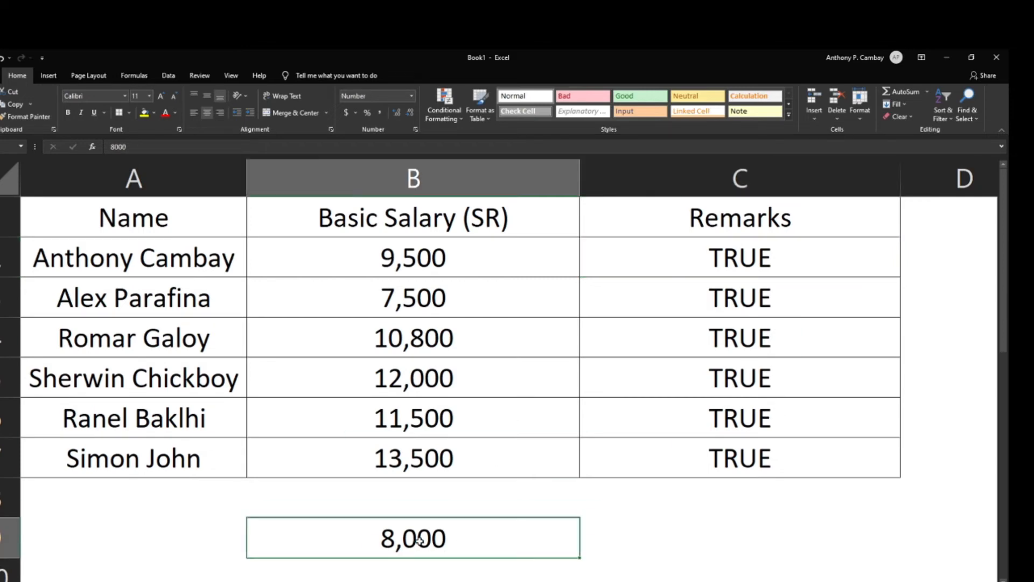
pyautogui.scroll(-1, 415, 535)
pyautogui.scroll(1, 418, 522)
pyautogui.click(670, 252)
pyautogui.click(427, 523)
# - Open the copied formula in C4 and trace its salary and threshold references to the cells they point to
pyautogui.click(757, 347)
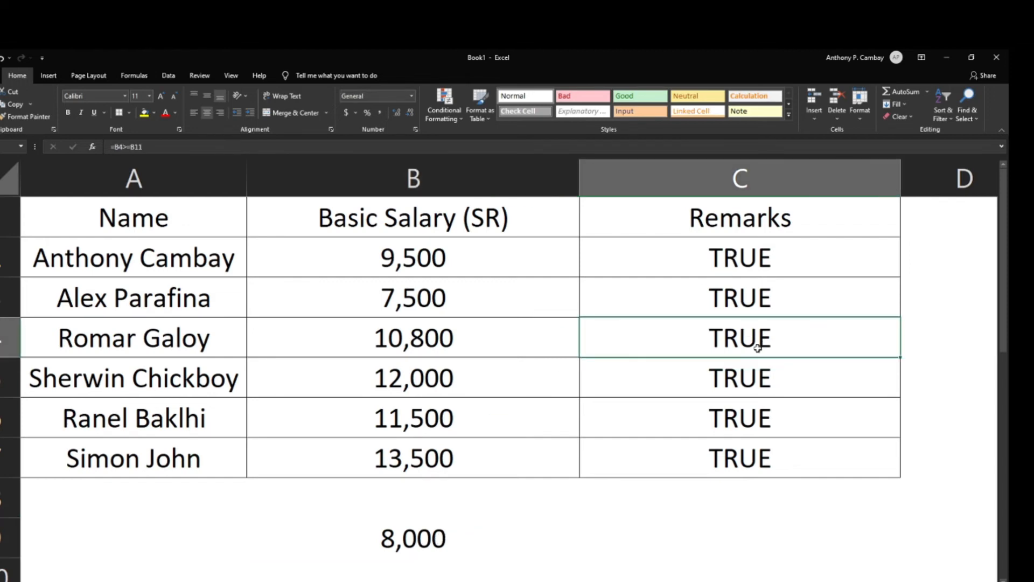
pyautogui.doubleClick(758, 348)
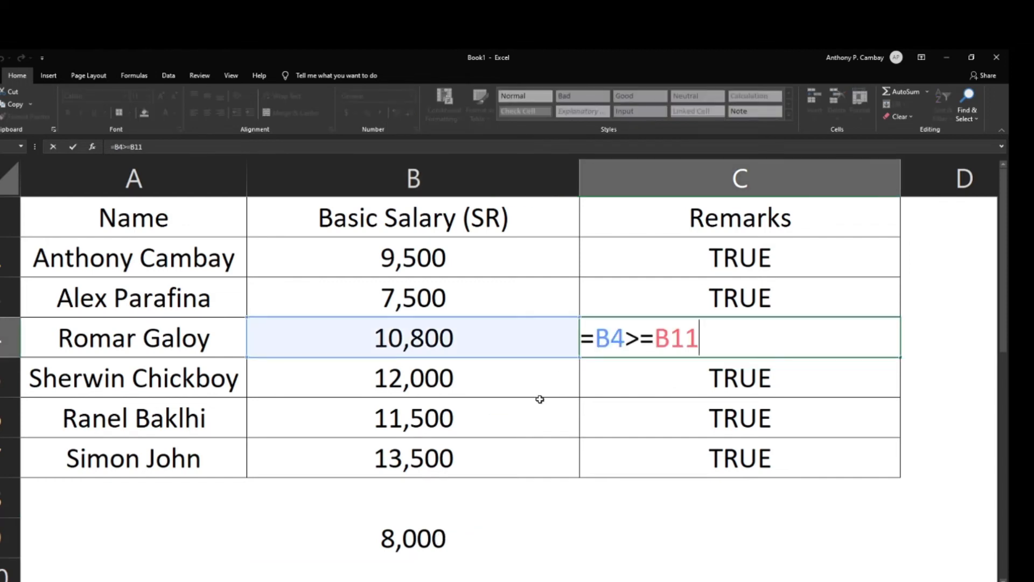
pyautogui.scroll(-3, 544, 397)
pyautogui.scroll(2, 542, 393)
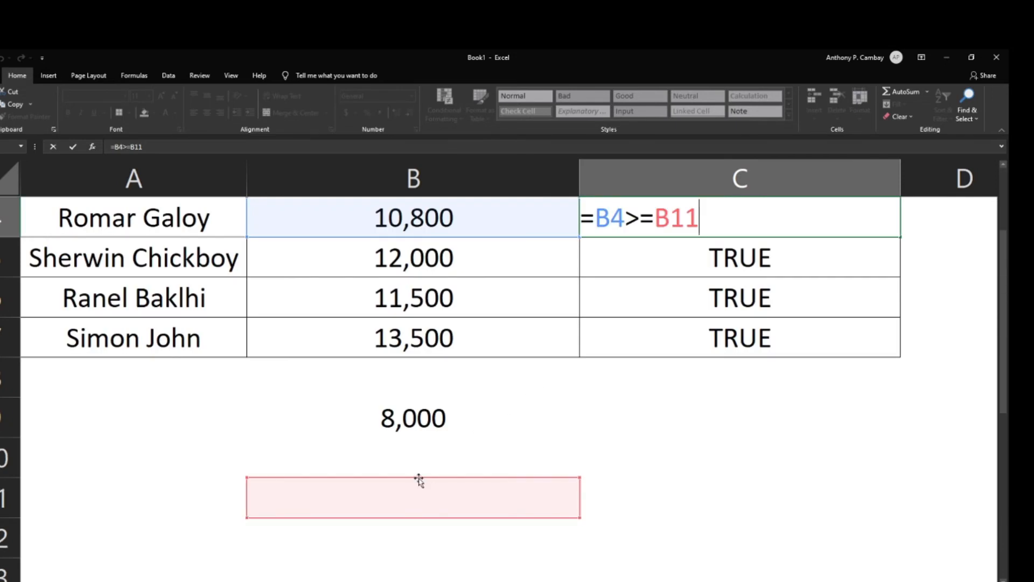
pyautogui.scroll(1, 425, 418)
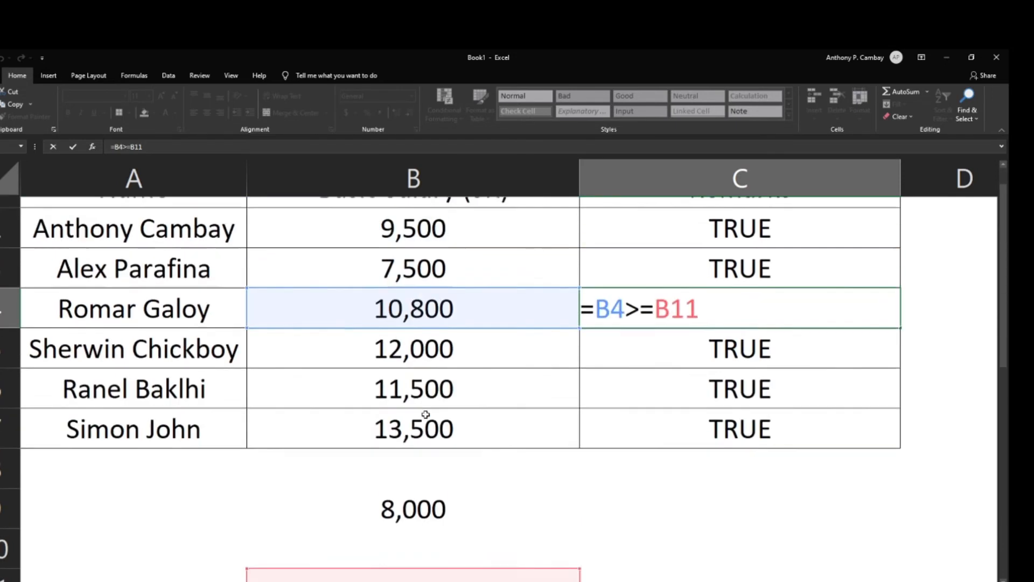
pyautogui.scroll(-2, 429, 448)
pyautogui.scroll(2, 526, 388)
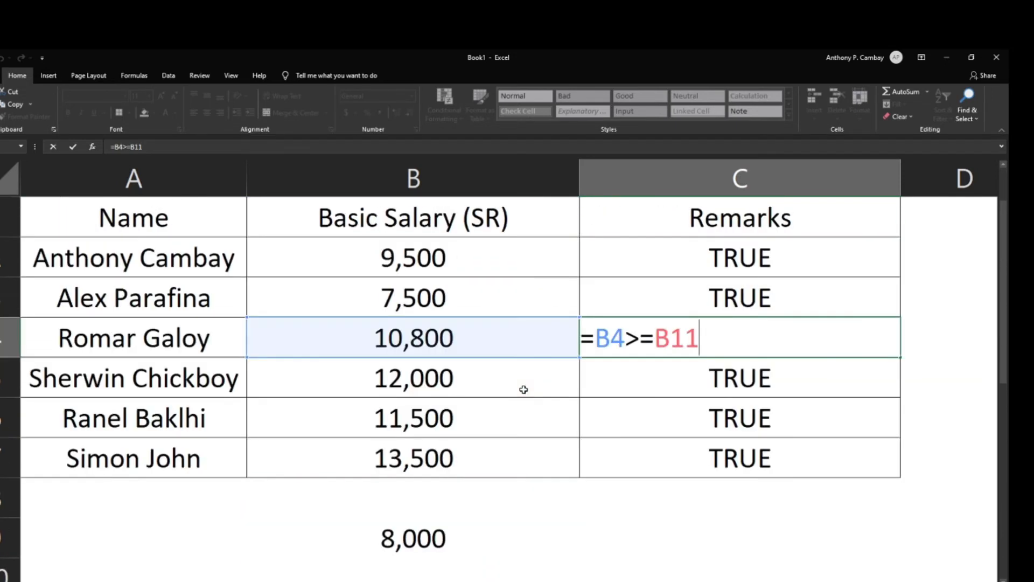
pyautogui.hotkey('ctrl', 'Return')
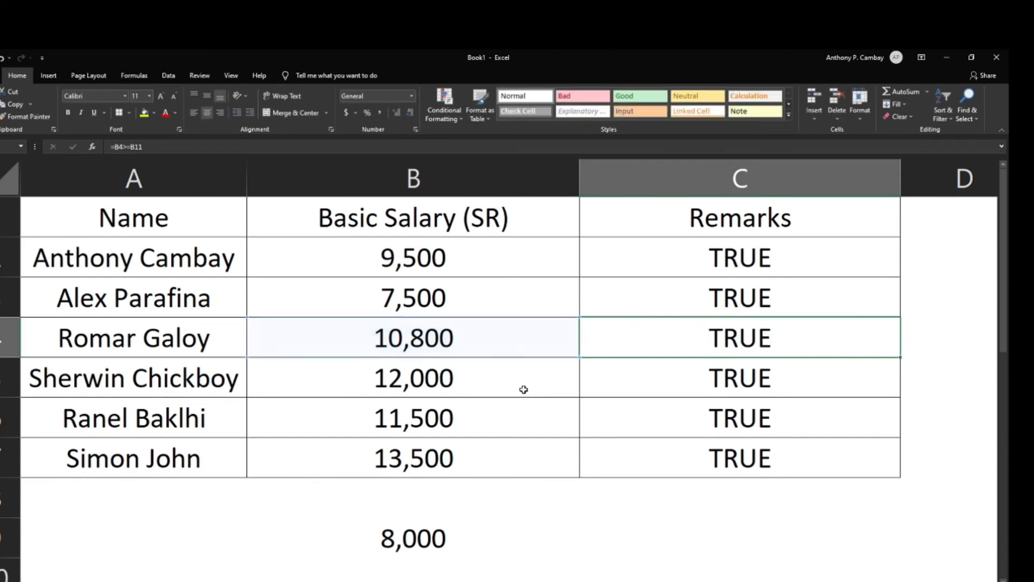
# - Examine which column and row the threshold cell used by the C2 formula sits in
pyautogui.click(719, 261)
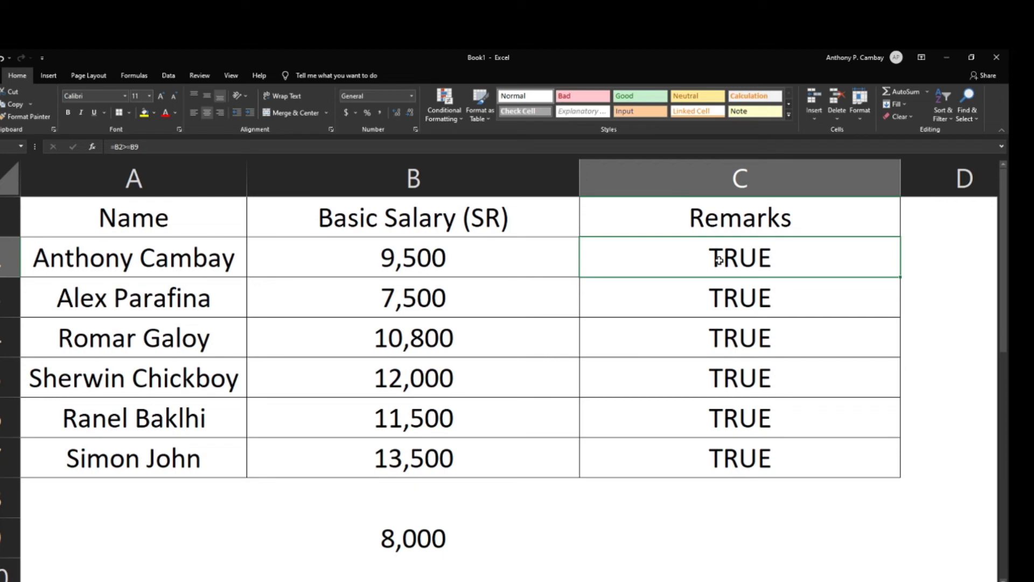
pyautogui.click(375, 538)
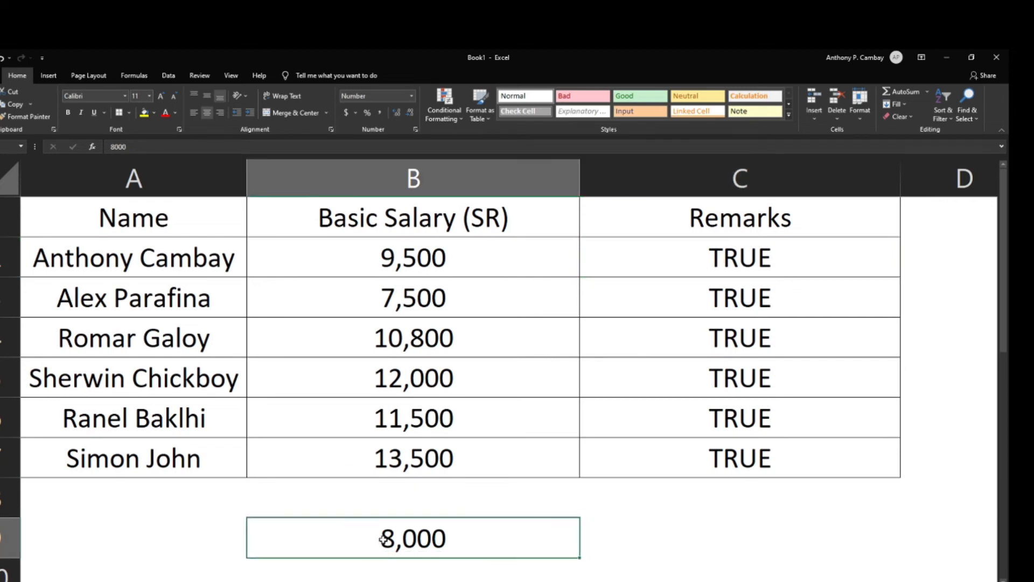
pyautogui.click(432, 187)
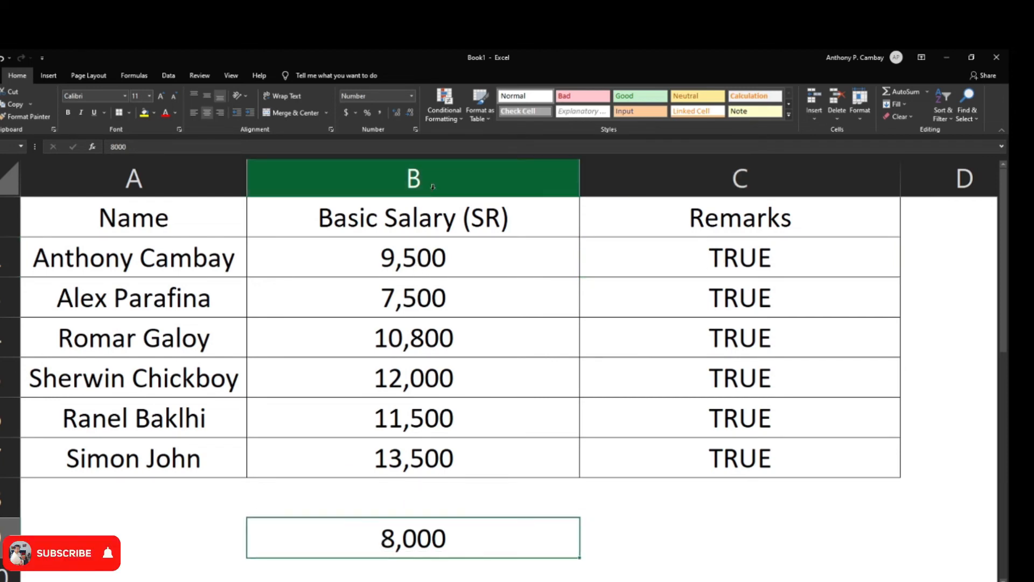
pyautogui.moveTo(78, 533); pyautogui.dragTo(369, 528)
pyautogui.click(428, 181)
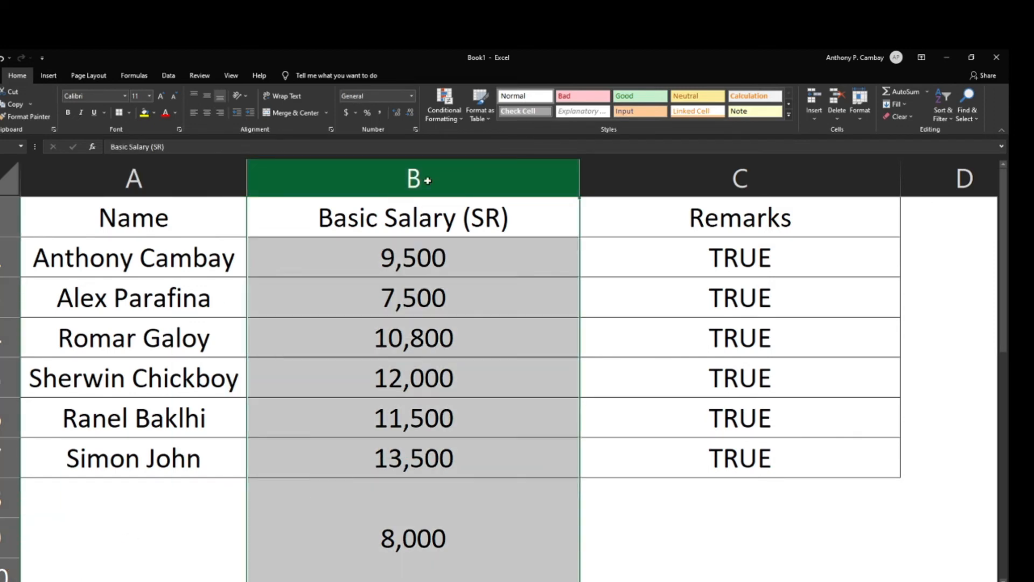
pyautogui.click(416, 533)
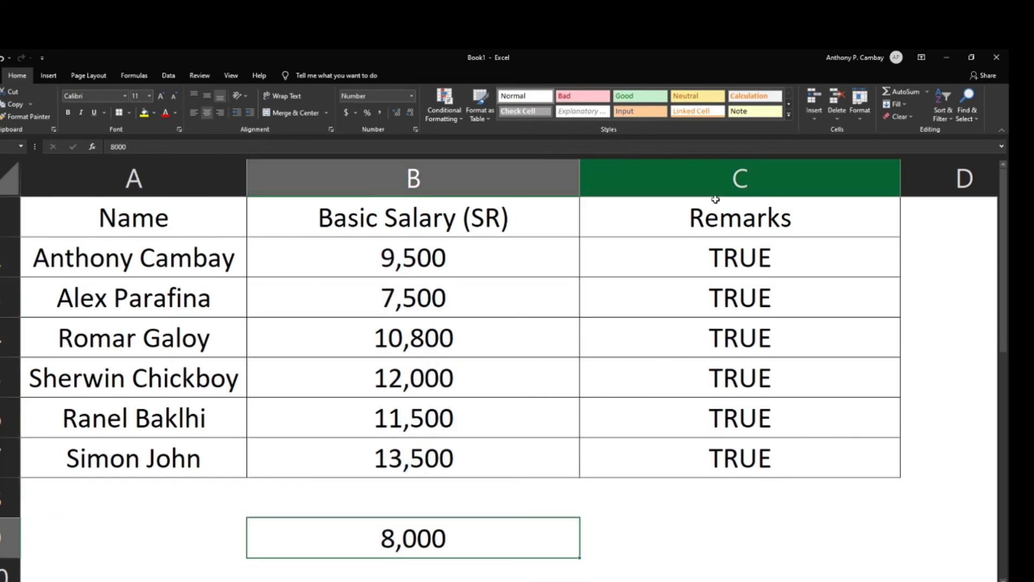
# - Lock the row of the threshold reference in C2, making the formula =B2>=B$9
pyautogui.click(740, 260)
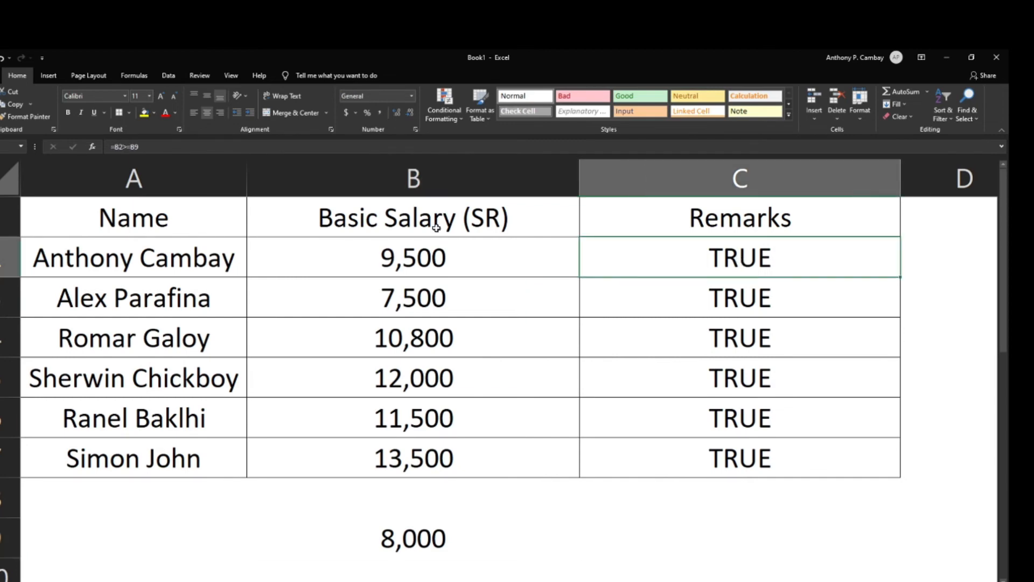
pyautogui.click(134, 147)
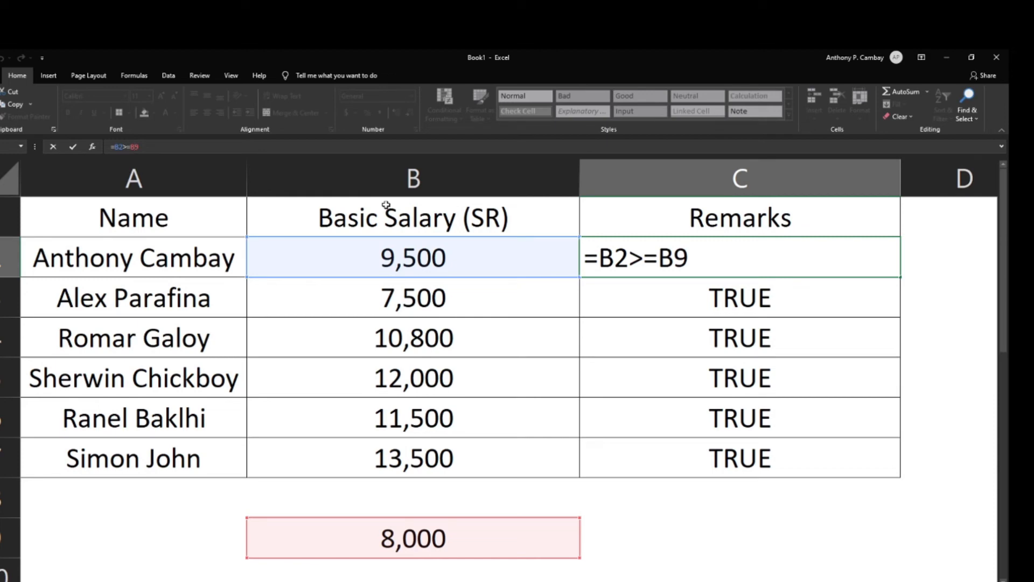
pyautogui.write('4')
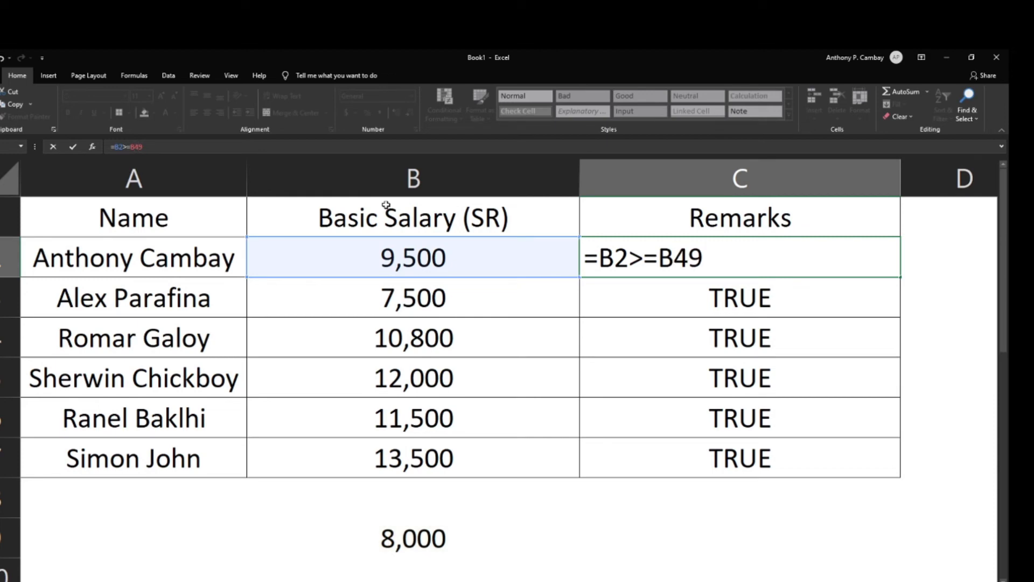
pyautogui.press('BackSpace')
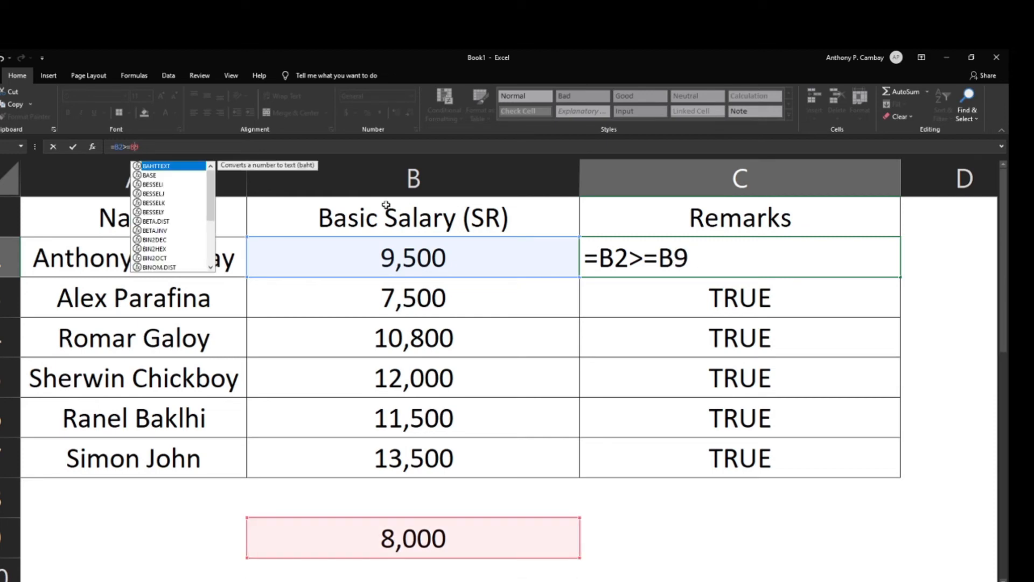
pyautogui.write('$')
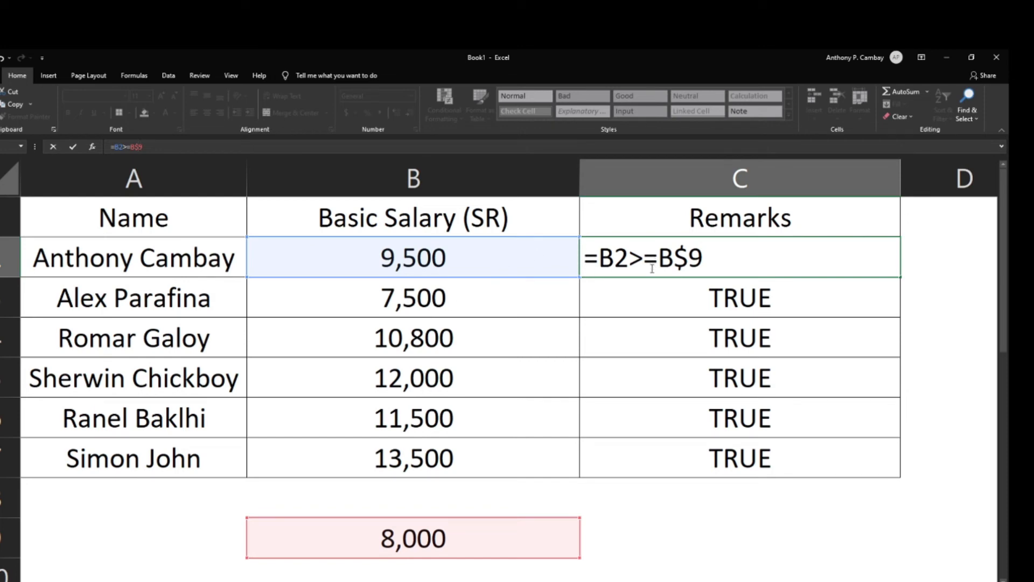
pyautogui.press('Return')
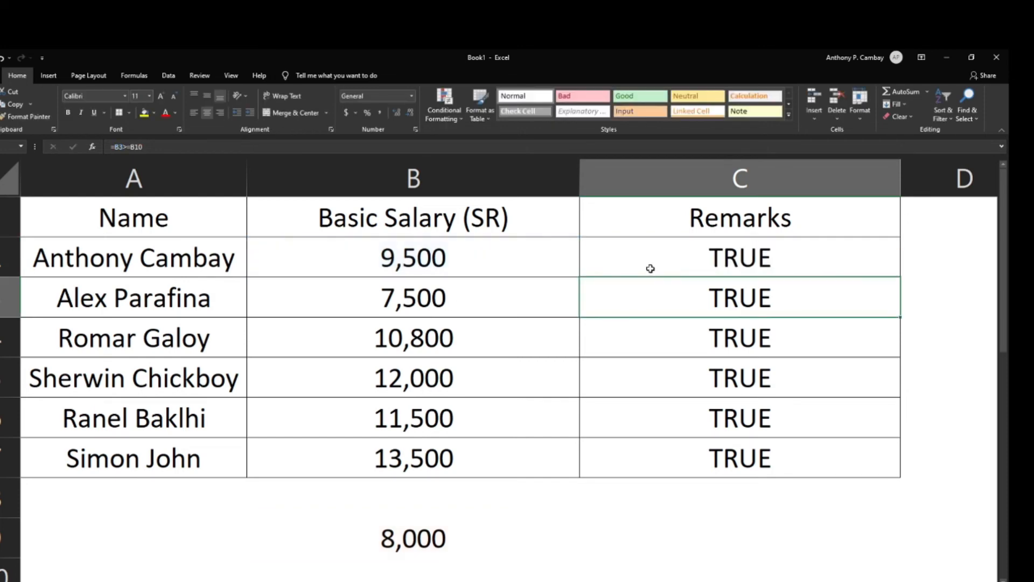
# - Review the edited formula in C2 and go through the basic salaries in B2 to B7
pyautogui.click(652, 268)
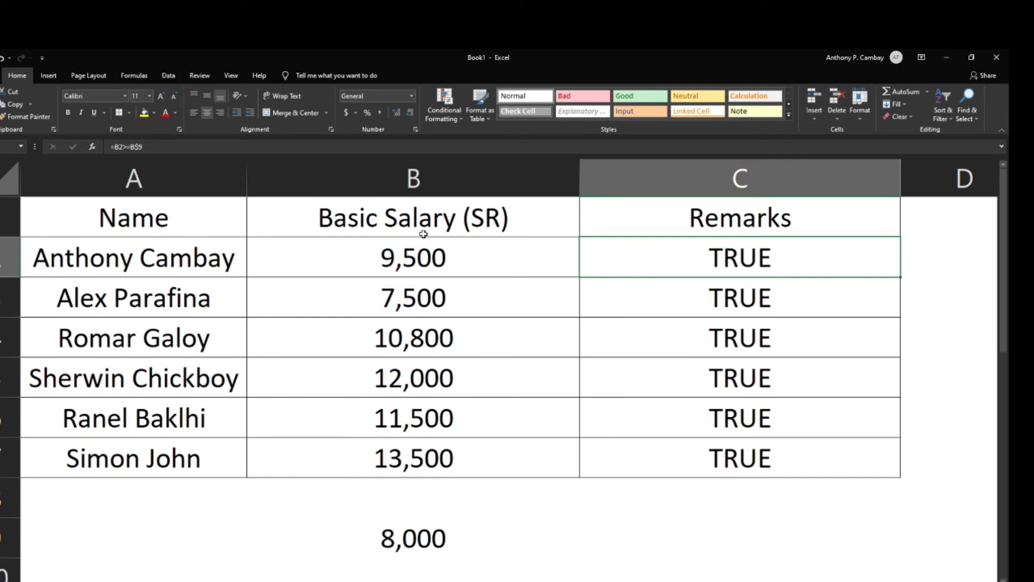
pyautogui.click(463, 262)
pyautogui.click(458, 301)
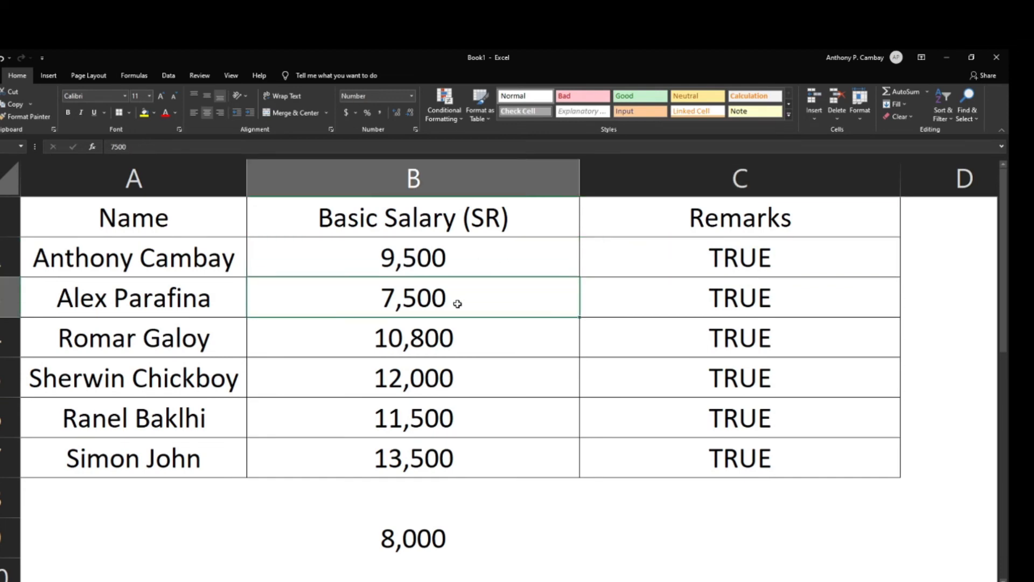
pyautogui.click(454, 349)
pyautogui.click(457, 379)
pyautogui.click(456, 425)
pyautogui.click(450, 460)
# - Fill the formula with the locked threshold row from C2 down the Remarks column to C7
pyautogui.click(720, 289)
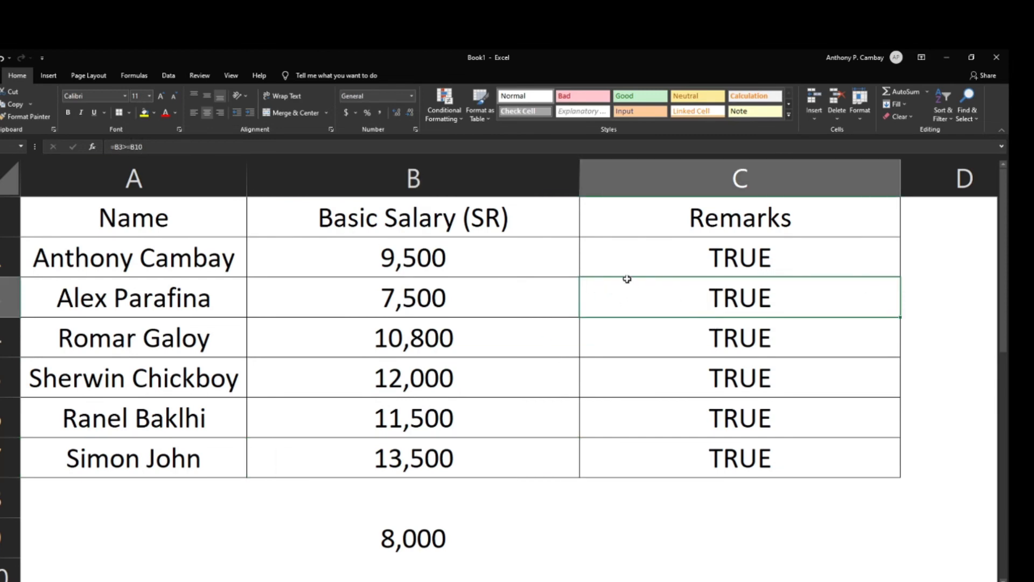
pyautogui.click(643, 257)
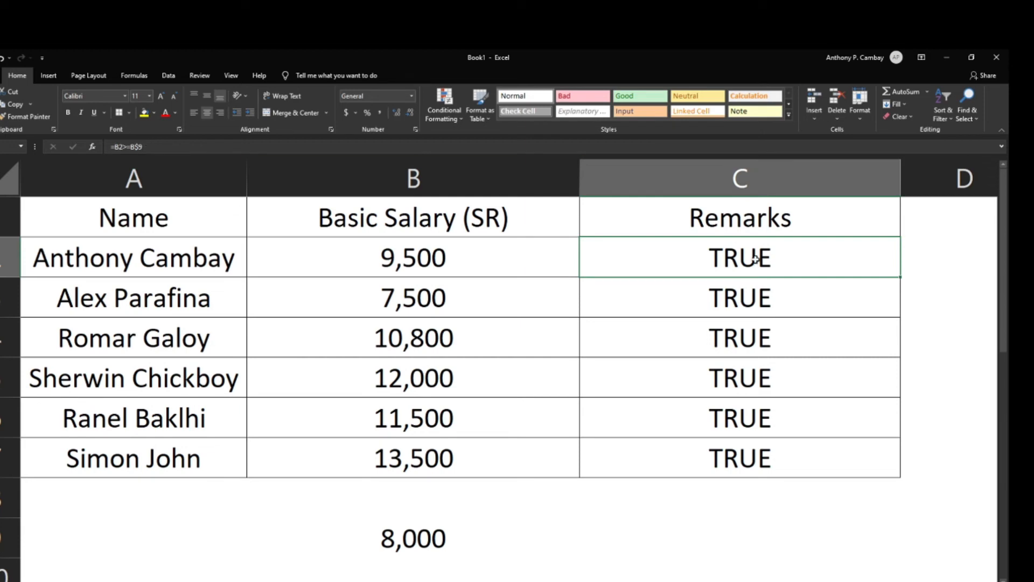
pyautogui.doubleClick(901, 278)
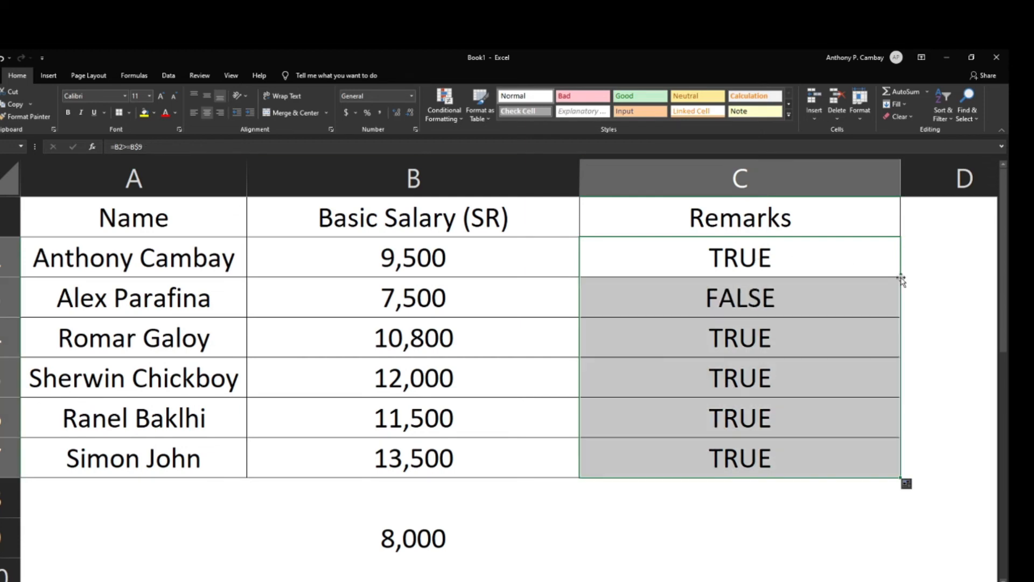
# - Check the remark in C3 against the salary in B3 and the threshold in B9
pyautogui.click(767, 299)
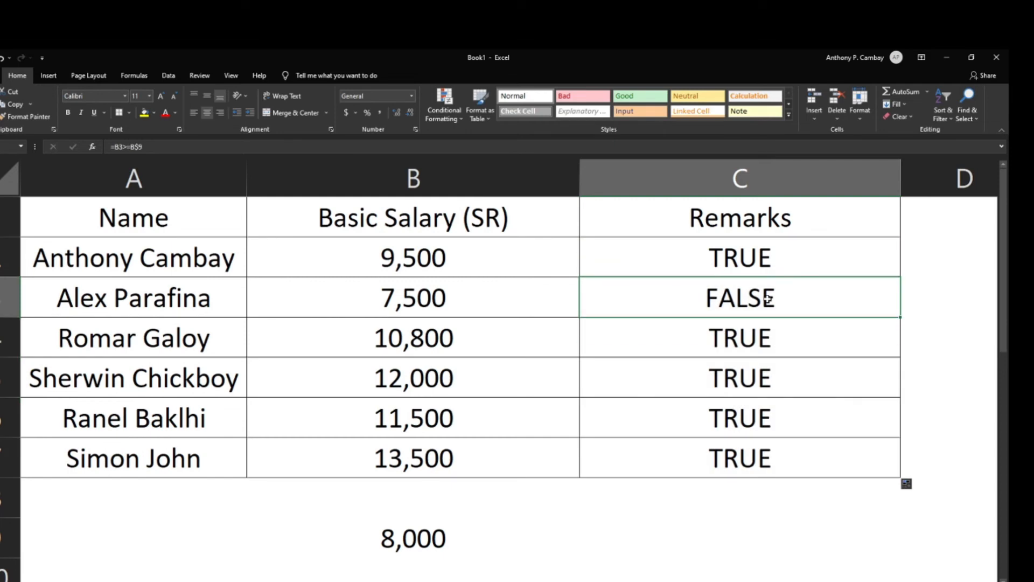
pyautogui.click(423, 309)
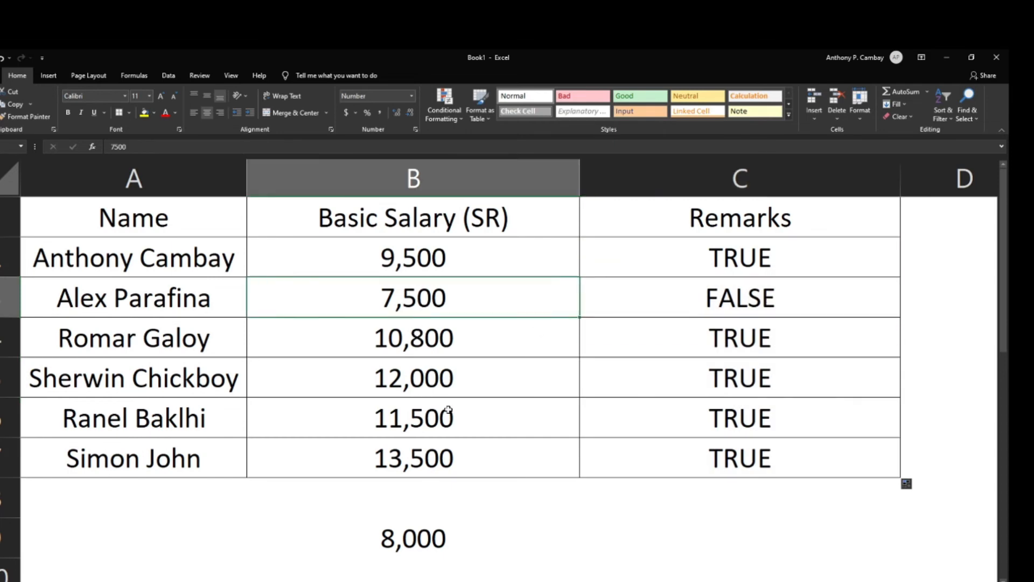
pyautogui.click(431, 543)
pyautogui.click(472, 311)
pyautogui.click(749, 293)
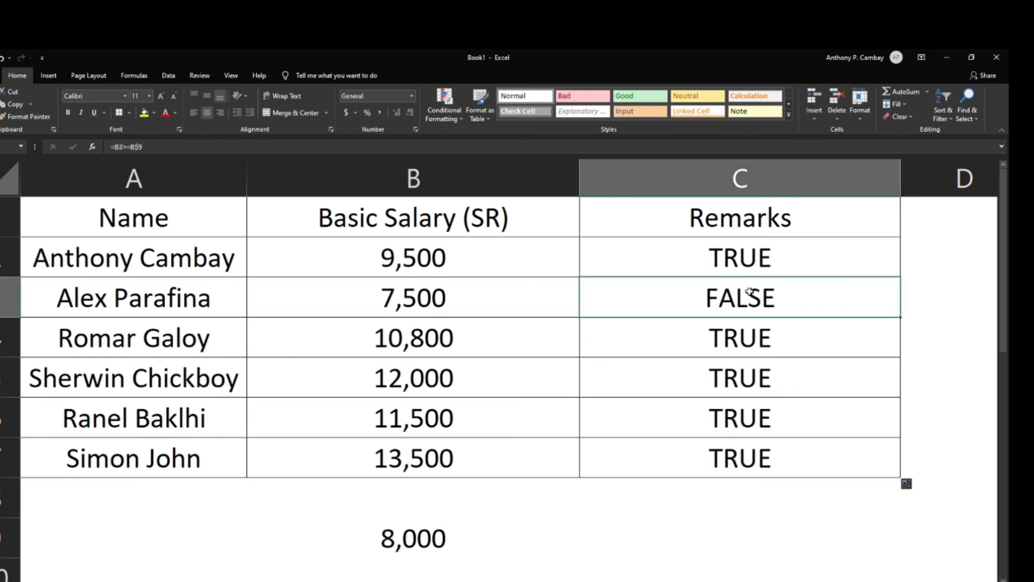
# - Trace the salary and locked threshold references of the formula in C3, and inspect the formula in C4
pyautogui.doubleClick(748, 293)
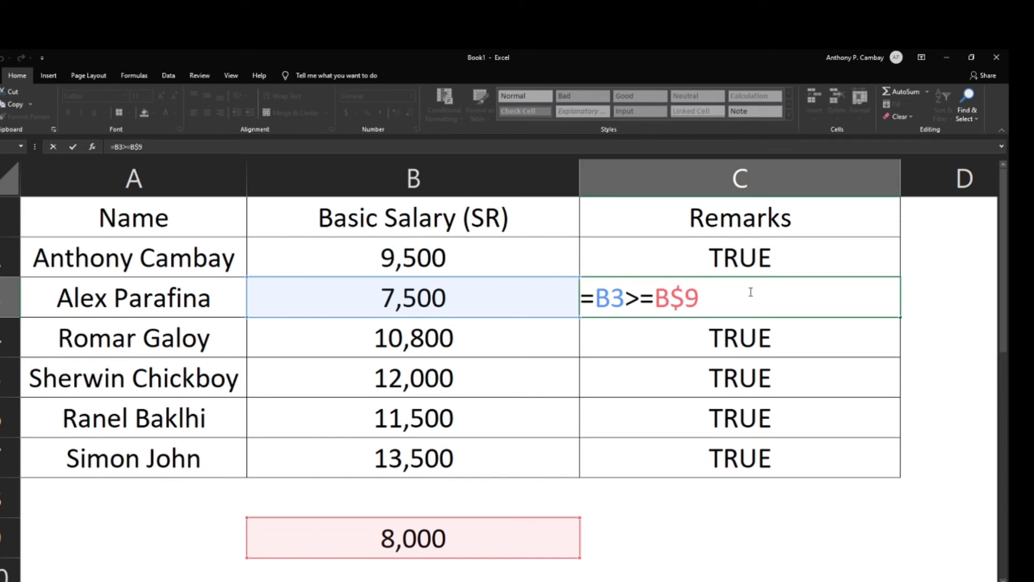
pyautogui.scroll(-1, 498, 411)
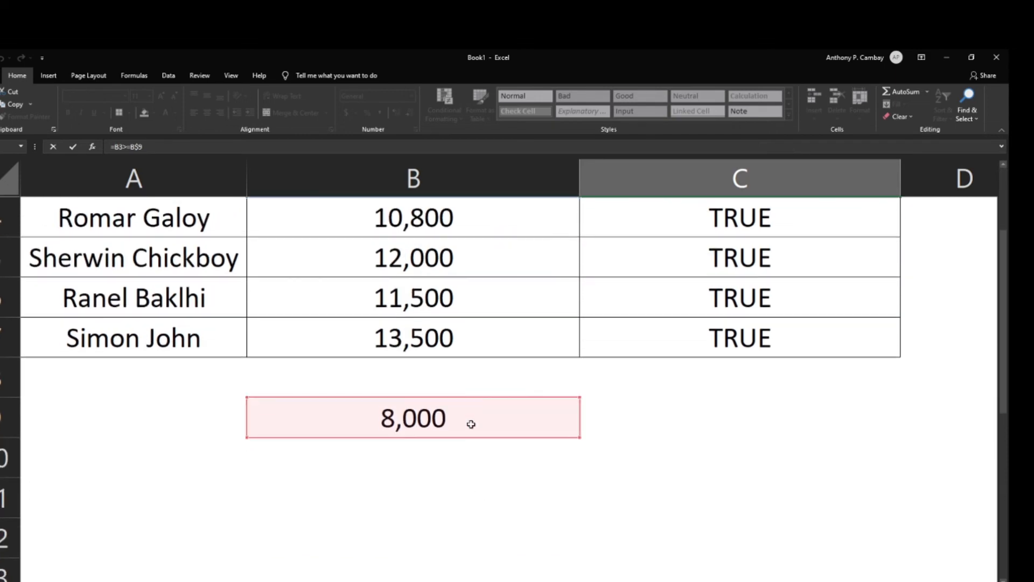
pyautogui.scroll(1, 477, 435)
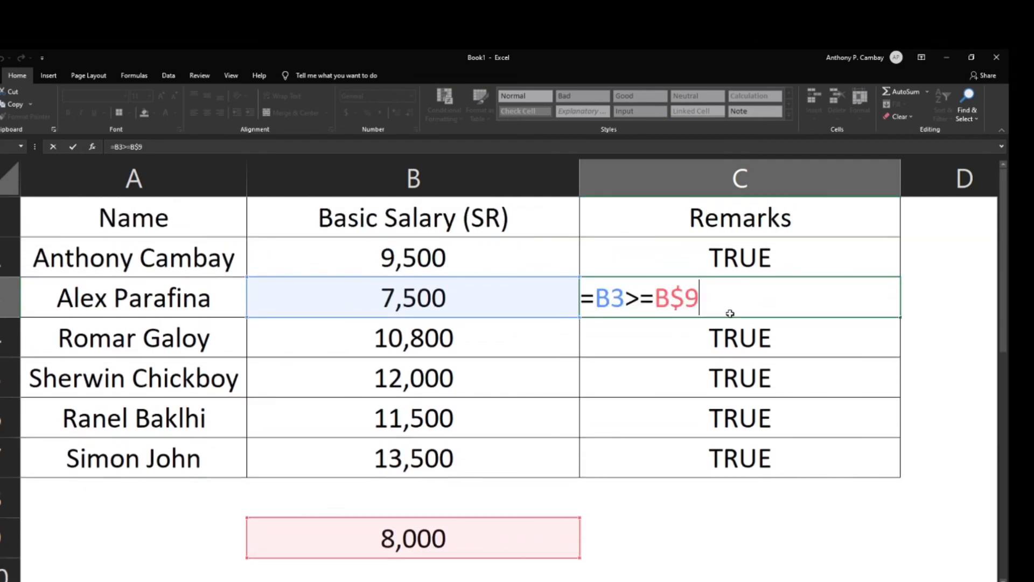
pyautogui.press('Return')
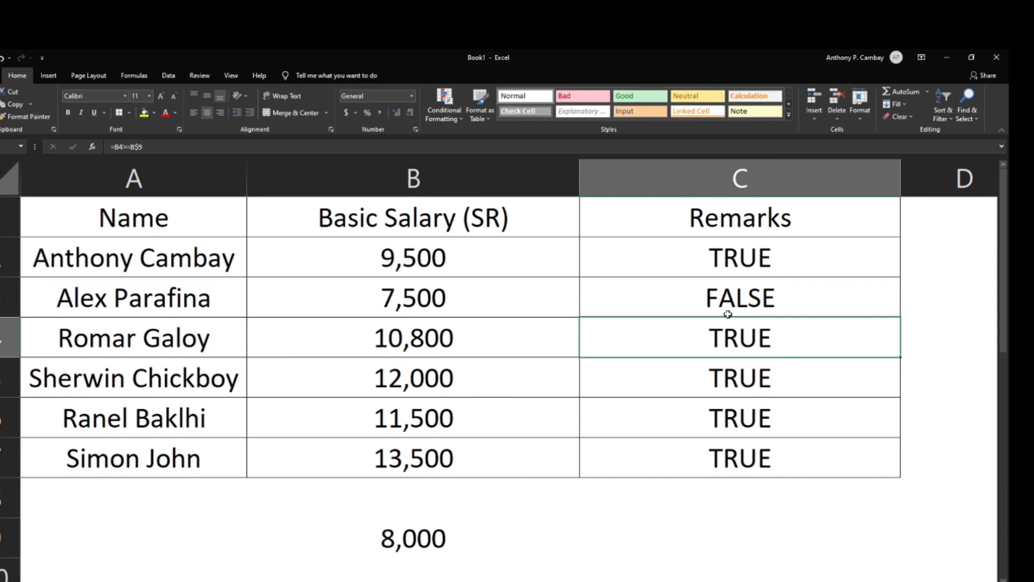
pyautogui.click(726, 290)
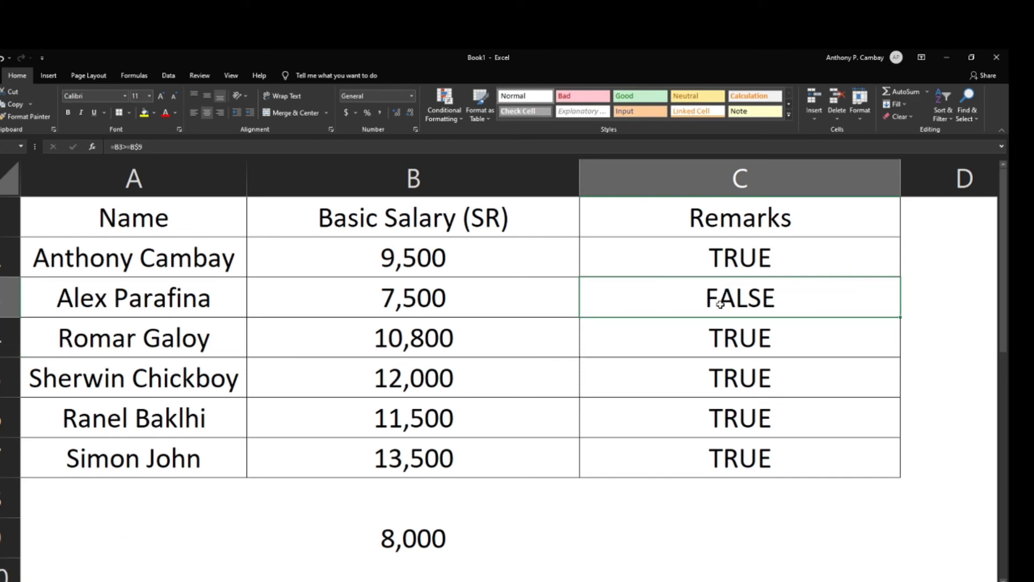
pyautogui.click(724, 343)
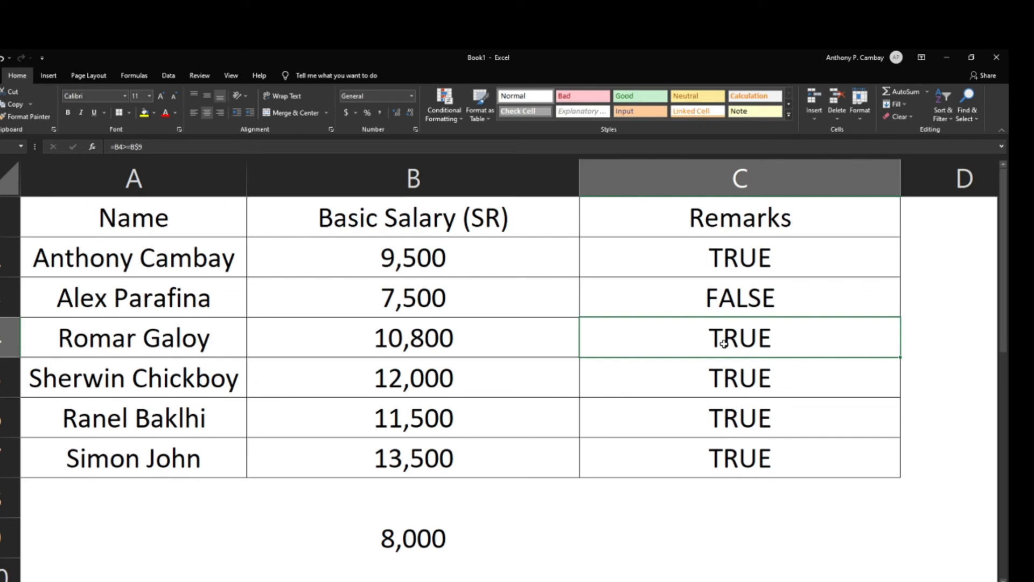
pyautogui.click(447, 106)
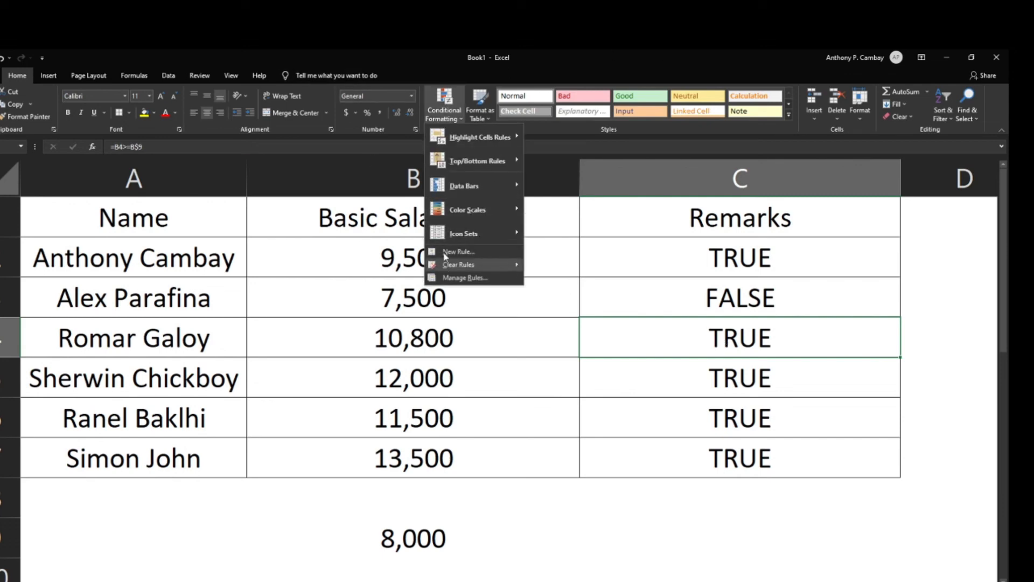
pyautogui.moveTo(480, 137)
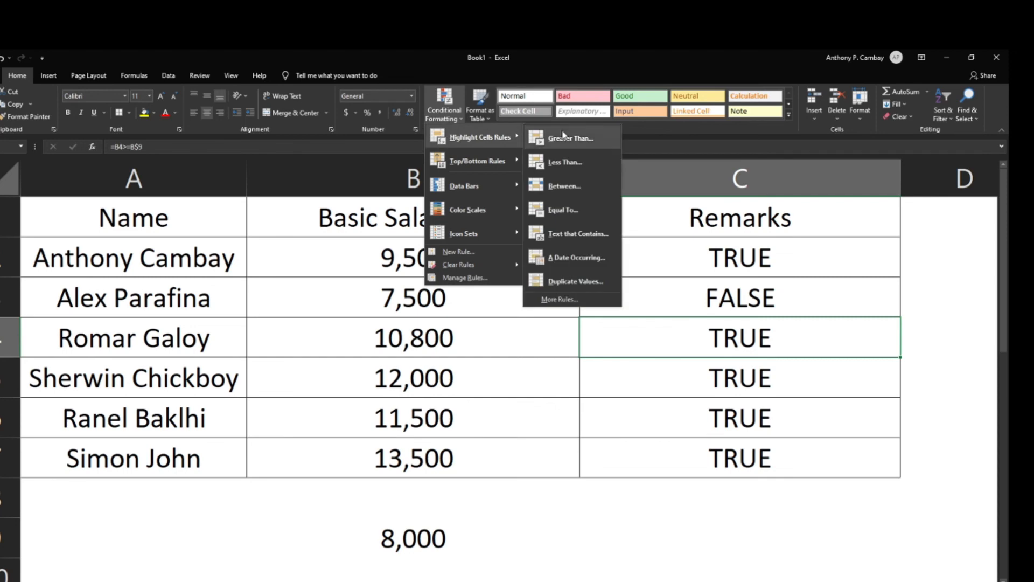
pyautogui.click(533, 390)
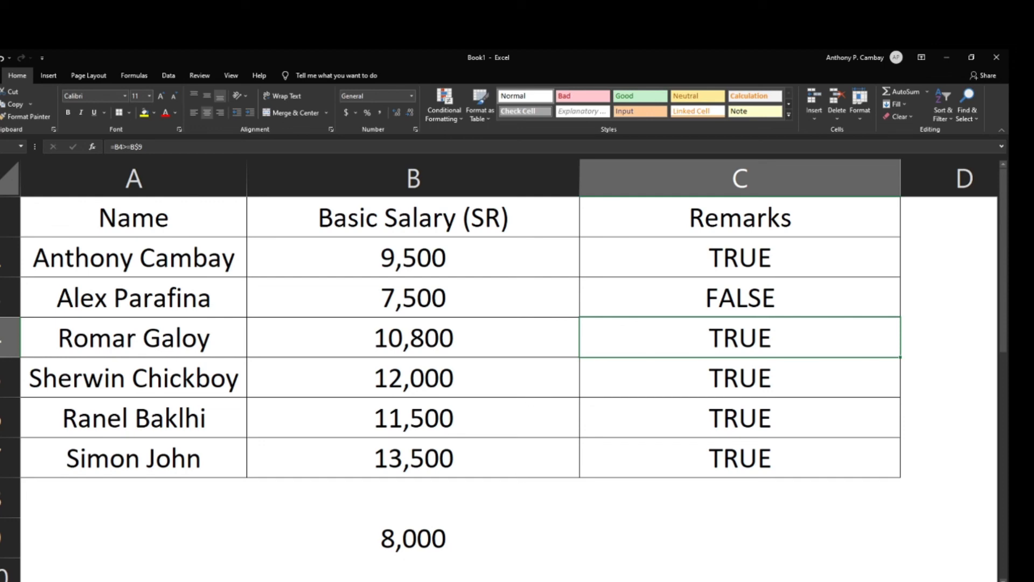
pyautogui.hotkey('alt', 'Tab')
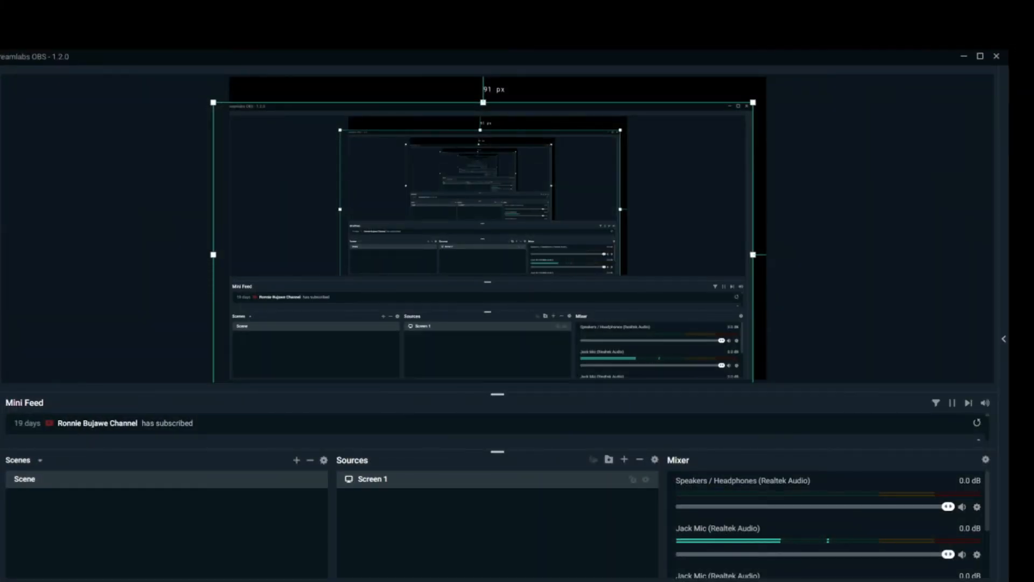
pyautogui.hotkey('alt', 'Tab')
pyautogui.hotkey('alt', 'Tab')
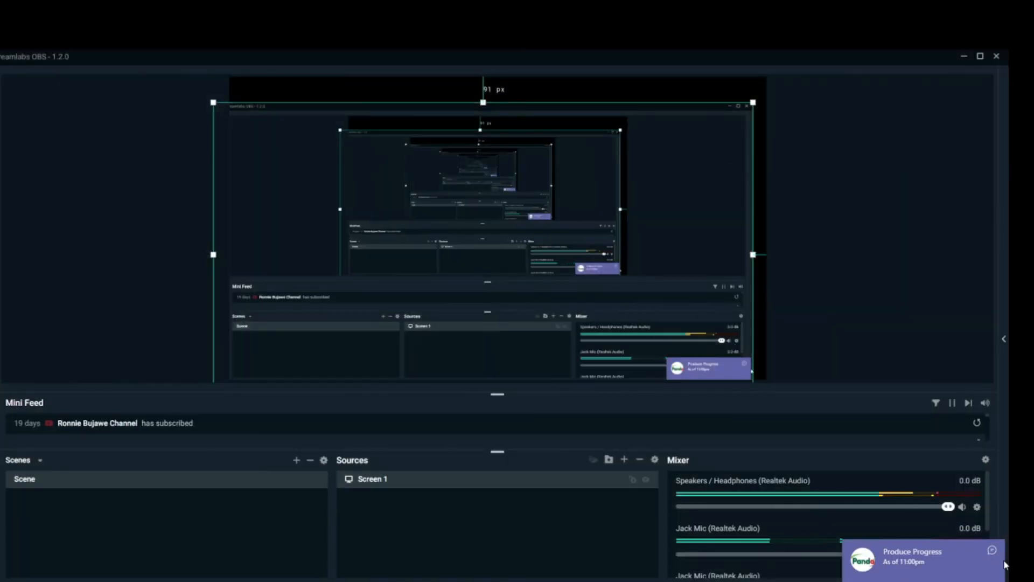